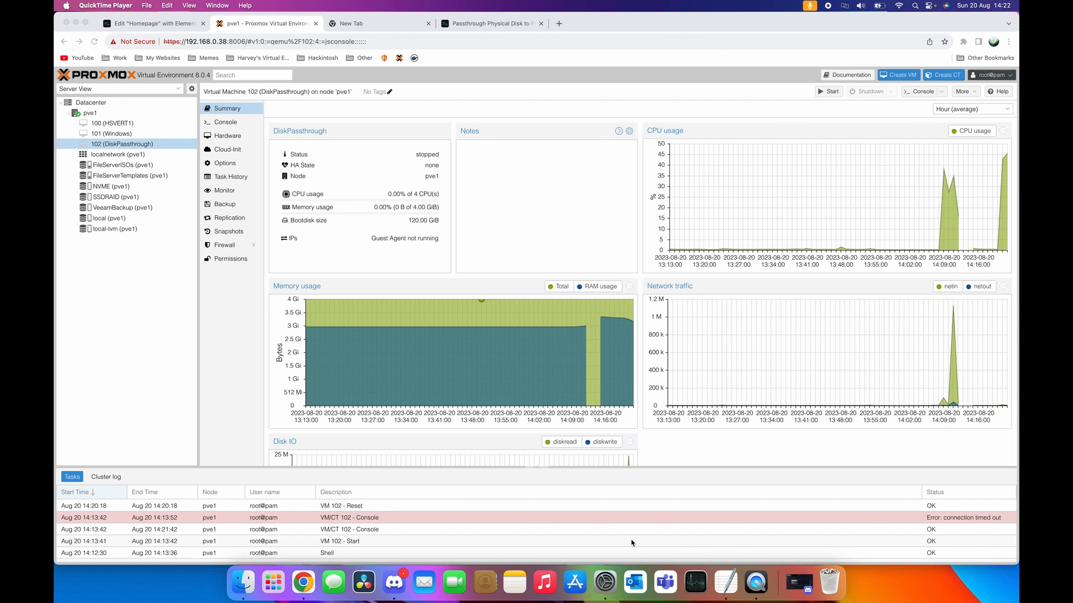
Step: Start VM 102 (DiskPassthrough) from its console and force a reset of the VM
{"action": "left_click", "coordinate": [246, 127]}
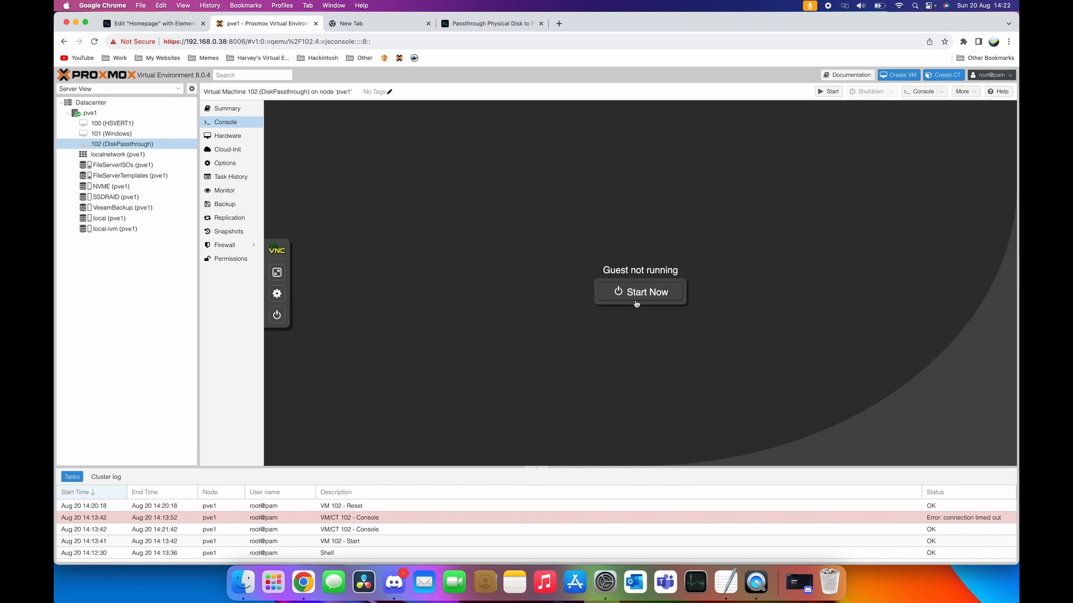
{"action": "left_click", "coordinate": [637, 300]}
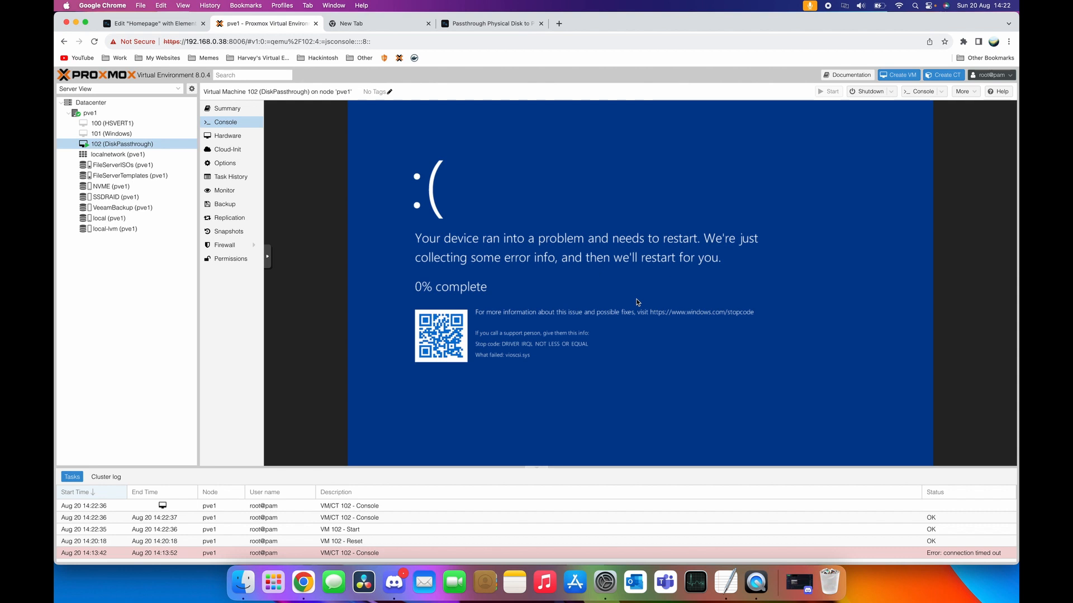
{"action": "left_click", "coordinate": [890, 91]}
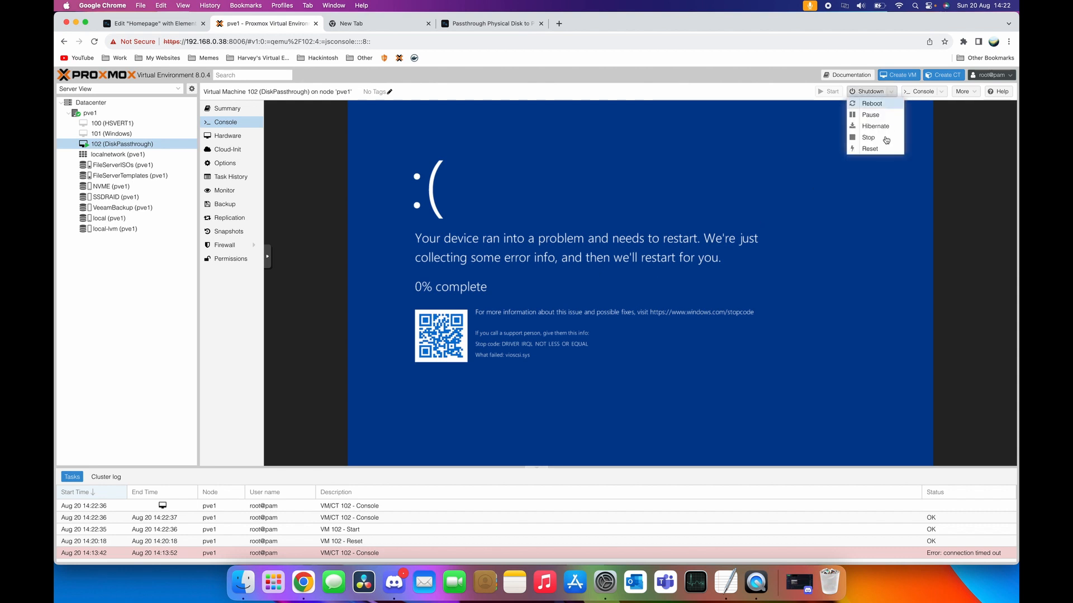
{"action": "left_click", "coordinate": [875, 148]}
{"action": "left_click", "coordinate": [522, 337]}
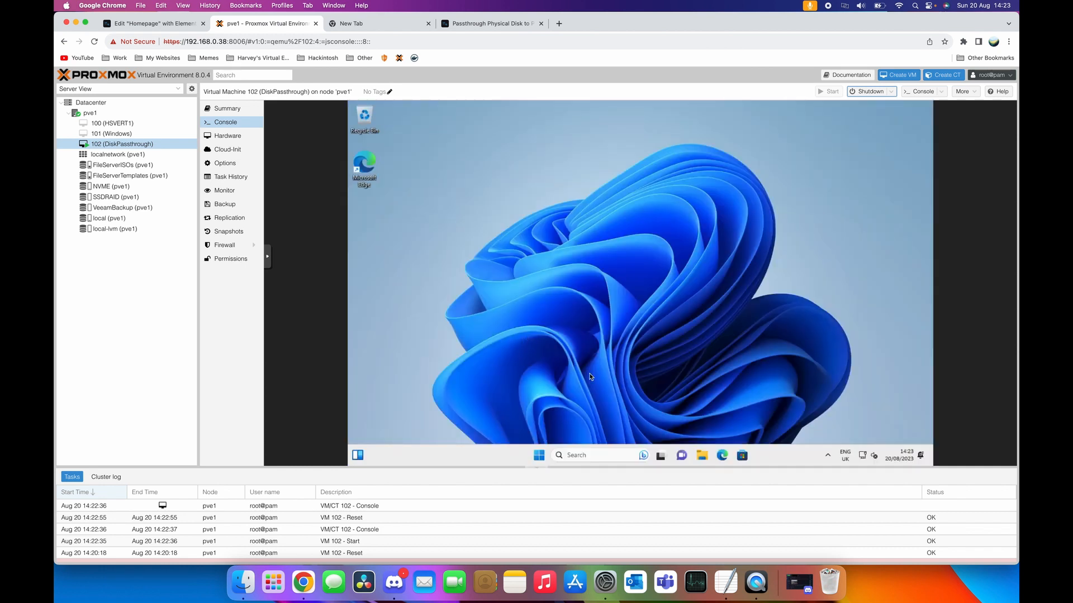
Step: Examine the drives listed under This PC in the Windows guest
{"action": "left_click", "coordinate": [702, 455]}
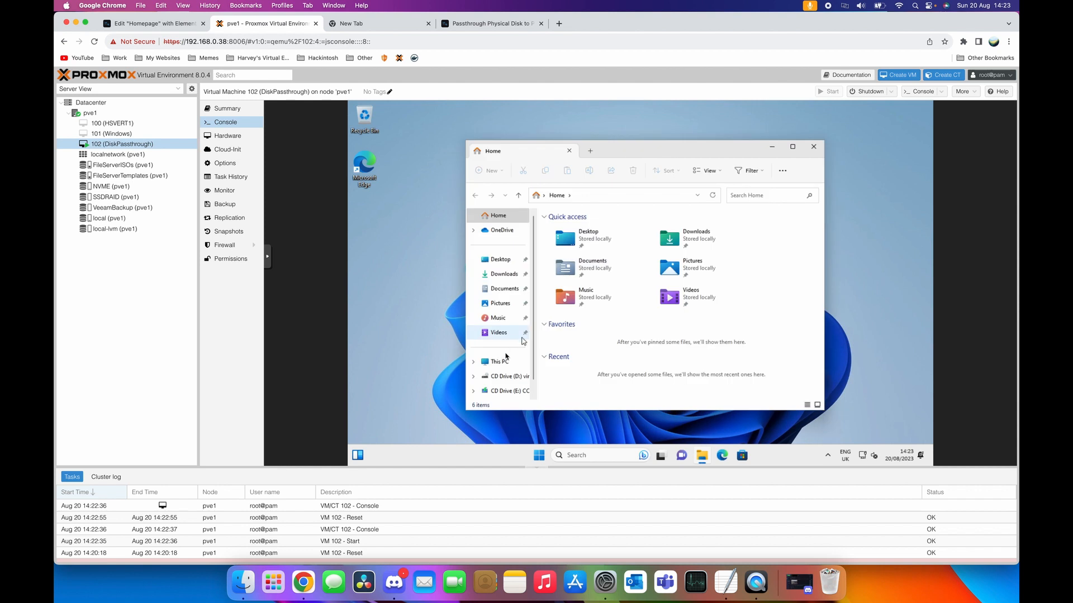
{"action": "left_click", "coordinate": [499, 362]}
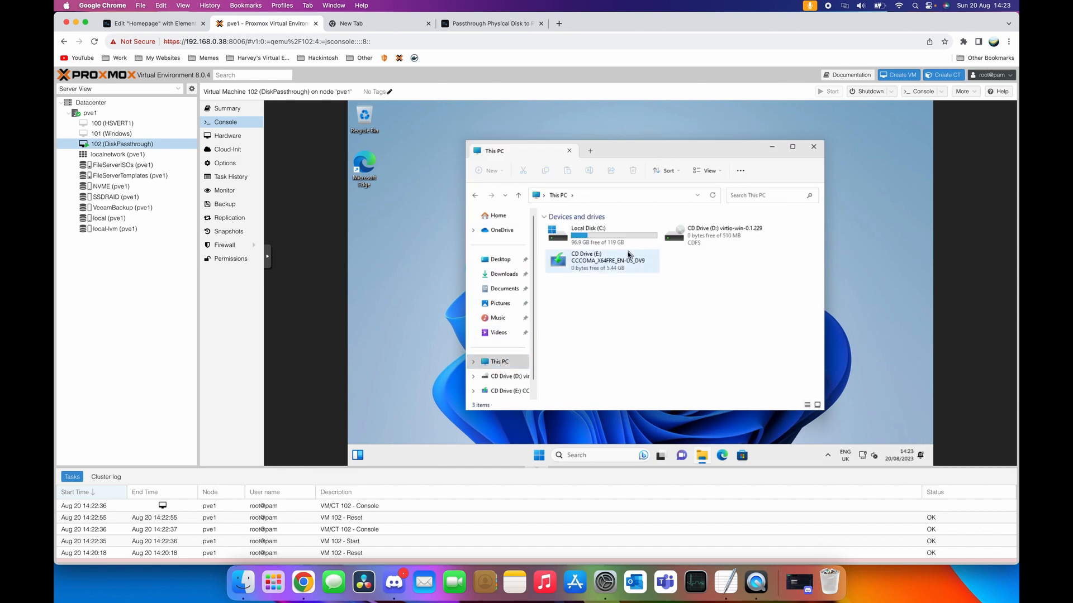
{"action": "left_click", "coordinate": [598, 242]}
{"action": "left_click", "coordinate": [687, 318]}
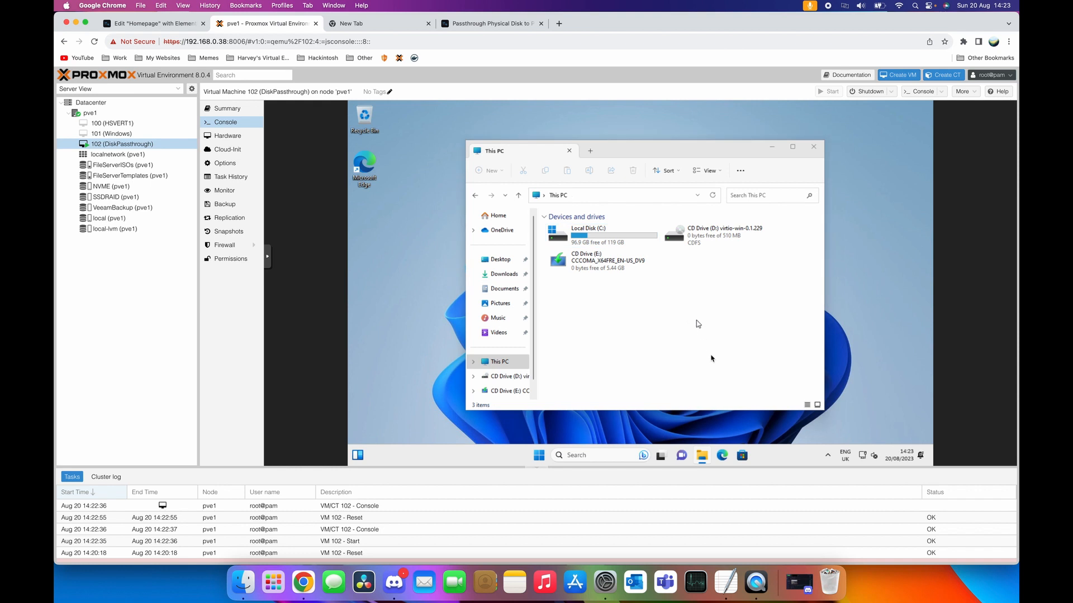
Step: Inspect the performance details of Disk 0 in the guest's maximized Task Manager, and close it
{"action": "right_click", "coordinate": [771, 453]}
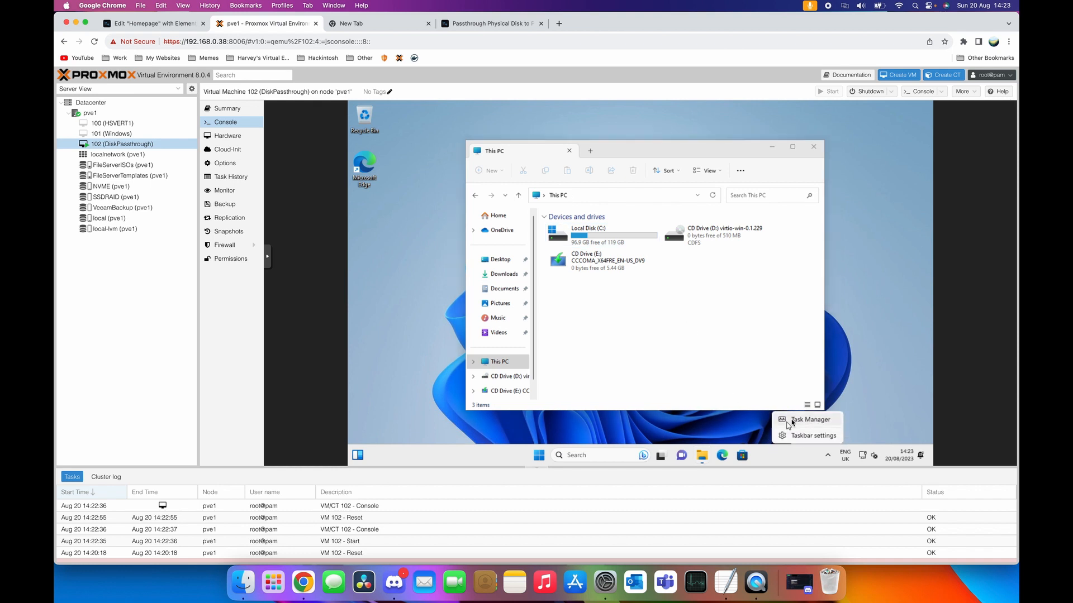
{"action": "left_click", "coordinate": [782, 418]}
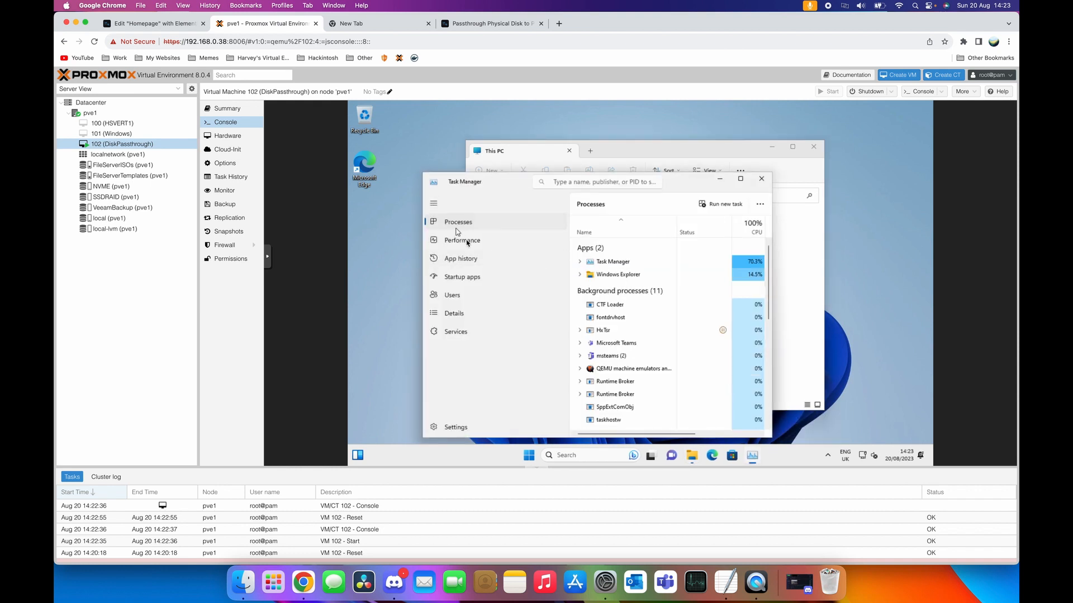
{"action": "left_click", "coordinate": [463, 241]}
{"action": "left_click", "coordinate": [591, 230]}
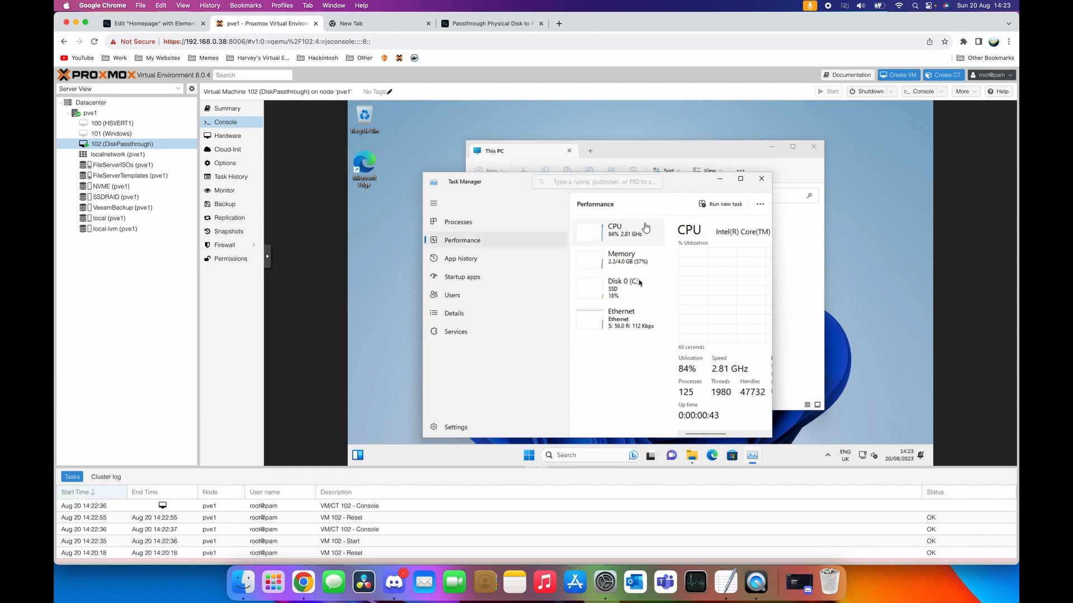
{"action": "left_click", "coordinate": [634, 284]}
{"action": "left_click", "coordinate": [740, 178]}
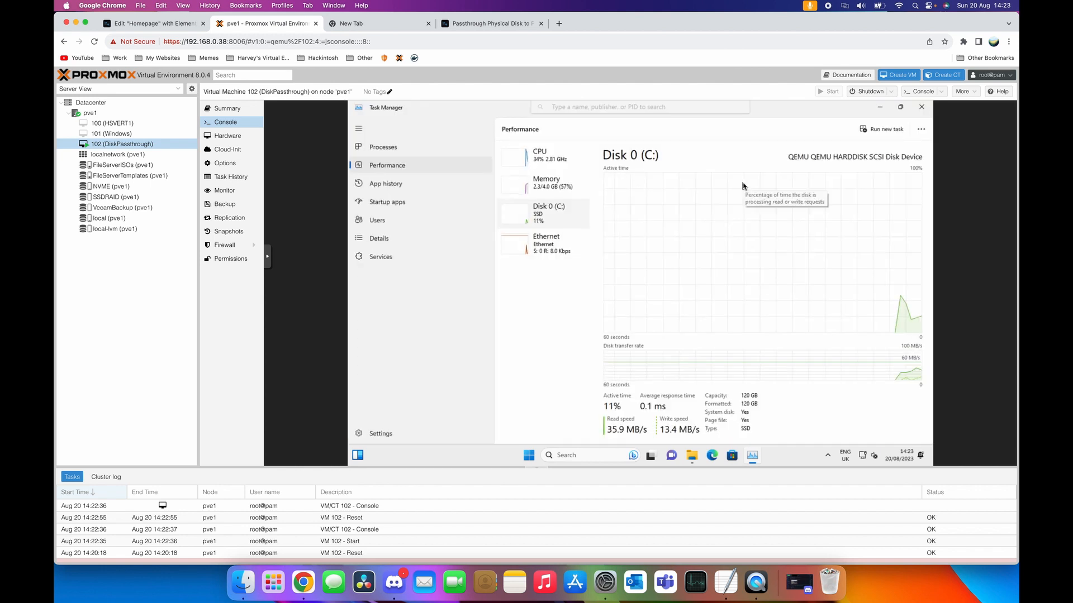
{"action": "left_click", "coordinate": [921, 107]}
Step: Shut down the Windows guest from within Windows
{"action": "left_click", "coordinate": [539, 456]}
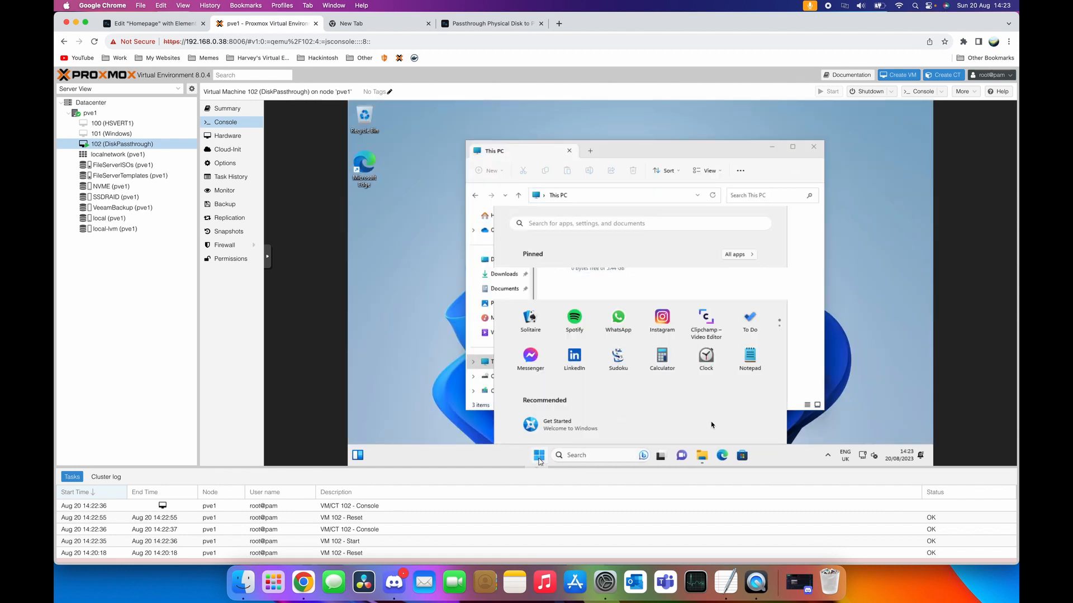
{"action": "left_click", "coordinate": [753, 424]}
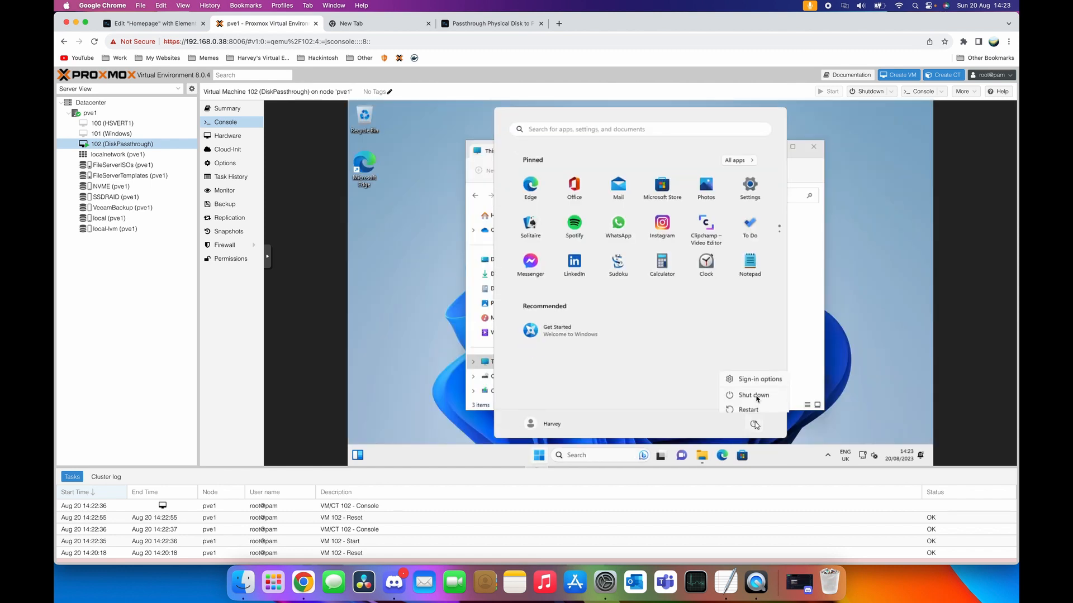
{"action": "left_click", "coordinate": [756, 396]}
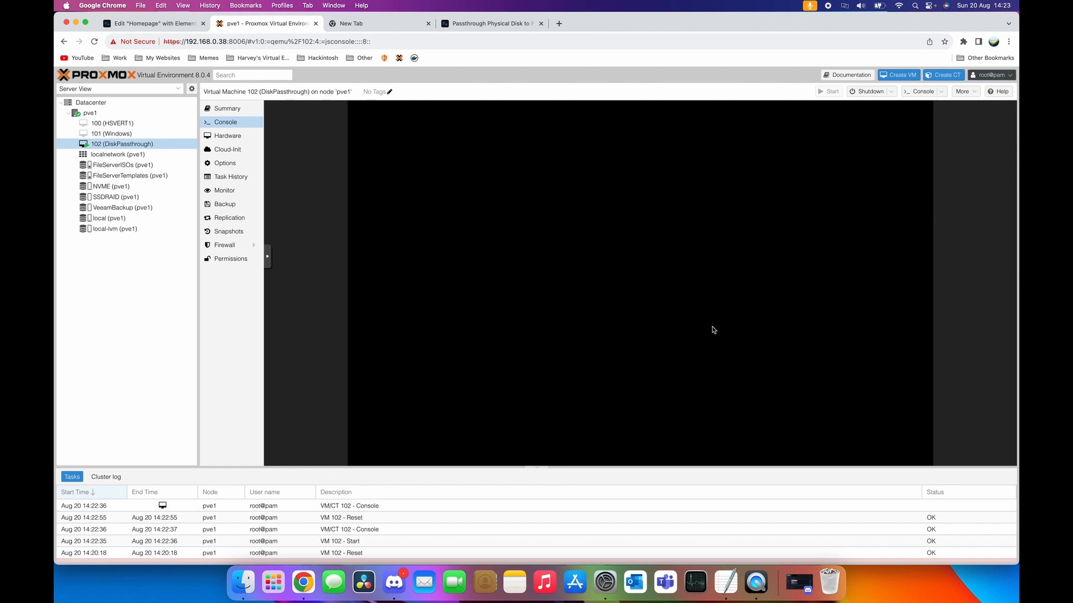
Step: Look through the "Passthrough Physical Disk to Proxmox VMs" guide, from locating the disk to unlinking it, and reload the page
{"action": "left_click", "coordinate": [491, 24]}
{"action": "scroll", "coordinate": [538, 311], "scroll_direction": "up", "scroll_amount": 10}
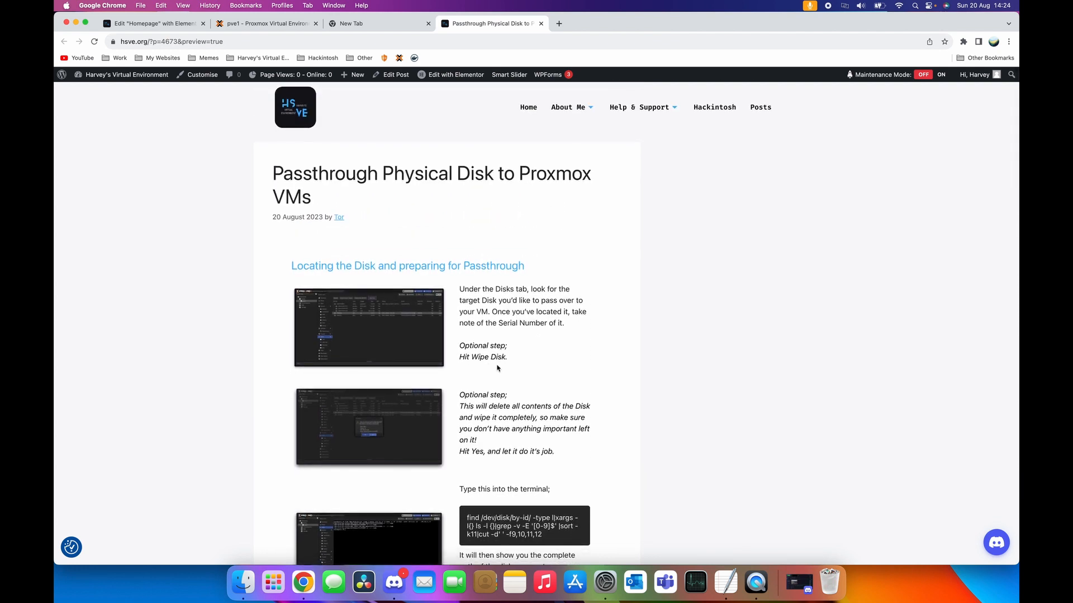
{"action": "scroll", "coordinate": [497, 365], "scroll_direction": "down", "scroll_amount": 3}
{"action": "scroll", "coordinate": [456, 415], "scroll_direction": "down", "scroll_amount": 20}
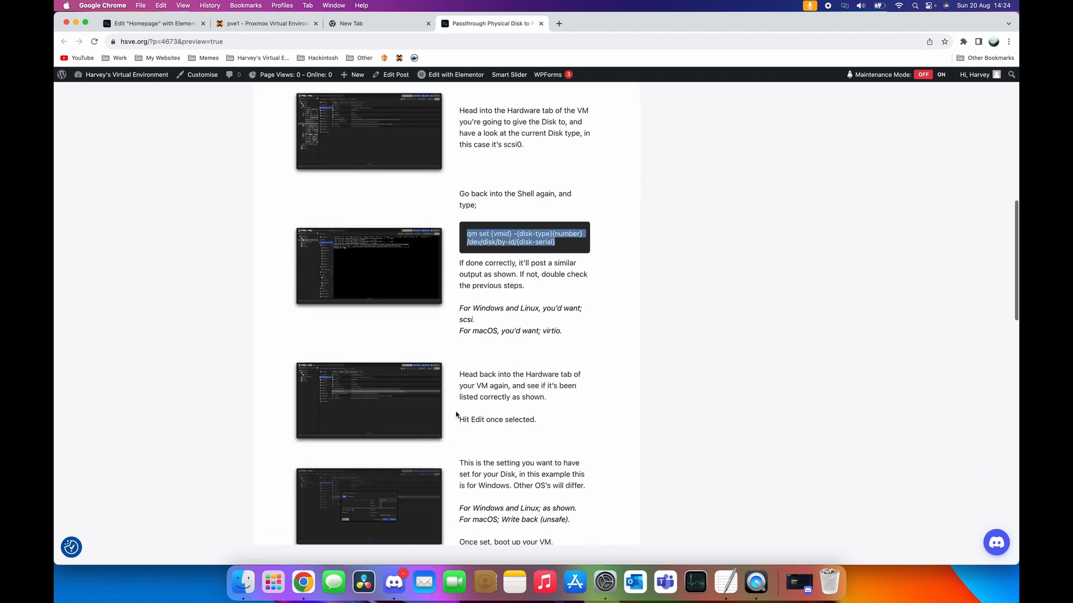
{"action": "scroll", "coordinate": [456, 415], "scroll_direction": "down", "scroll_amount": 10}
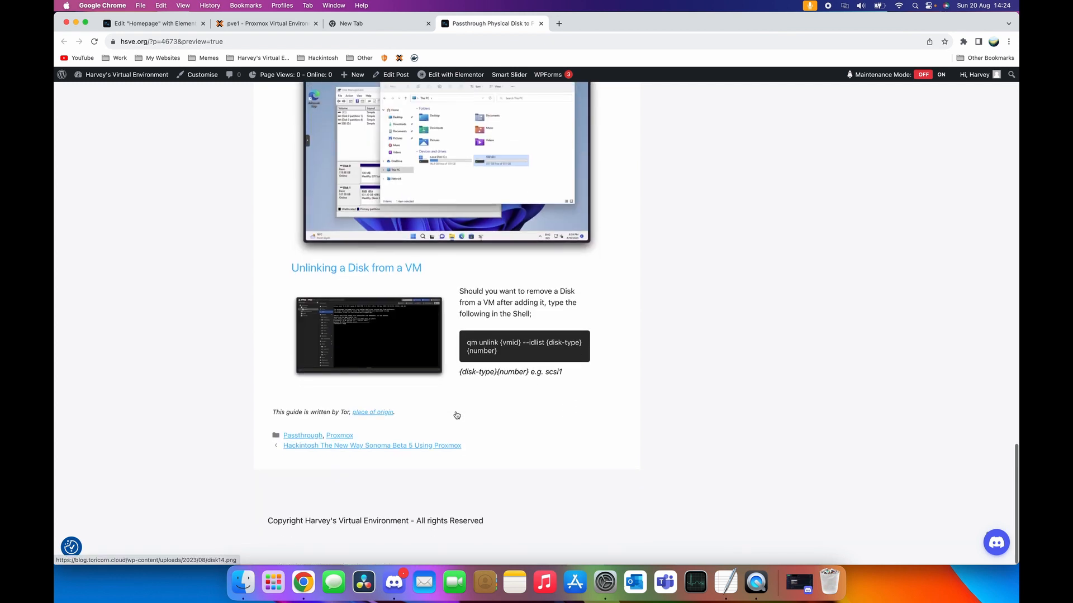
{"action": "key", "text": "super+r"}
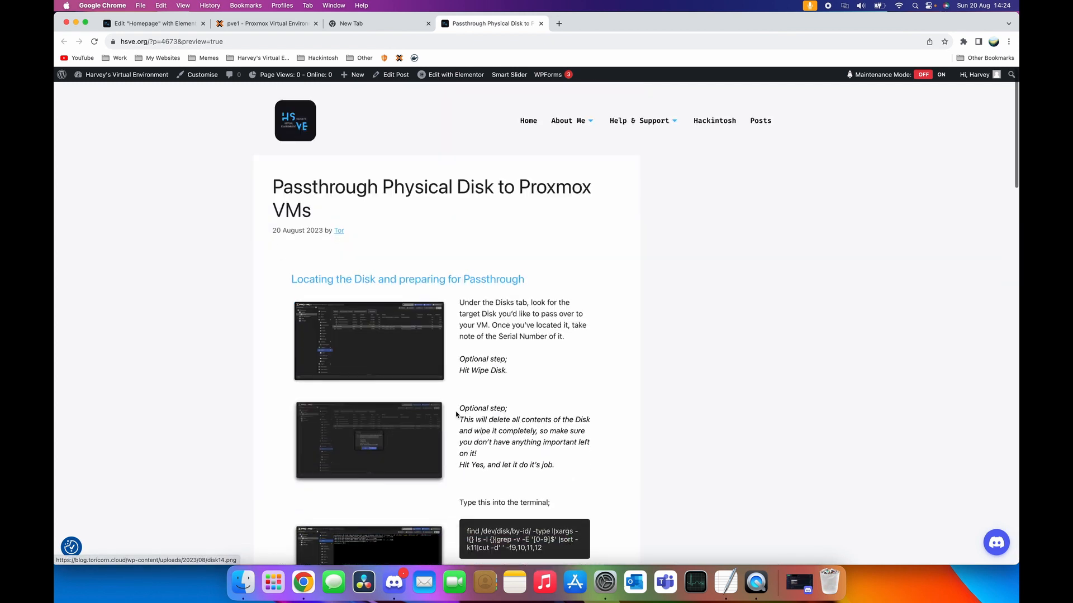
{"action": "scroll", "coordinate": [449, 364], "scroll_direction": "down", "scroll_amount": 3}
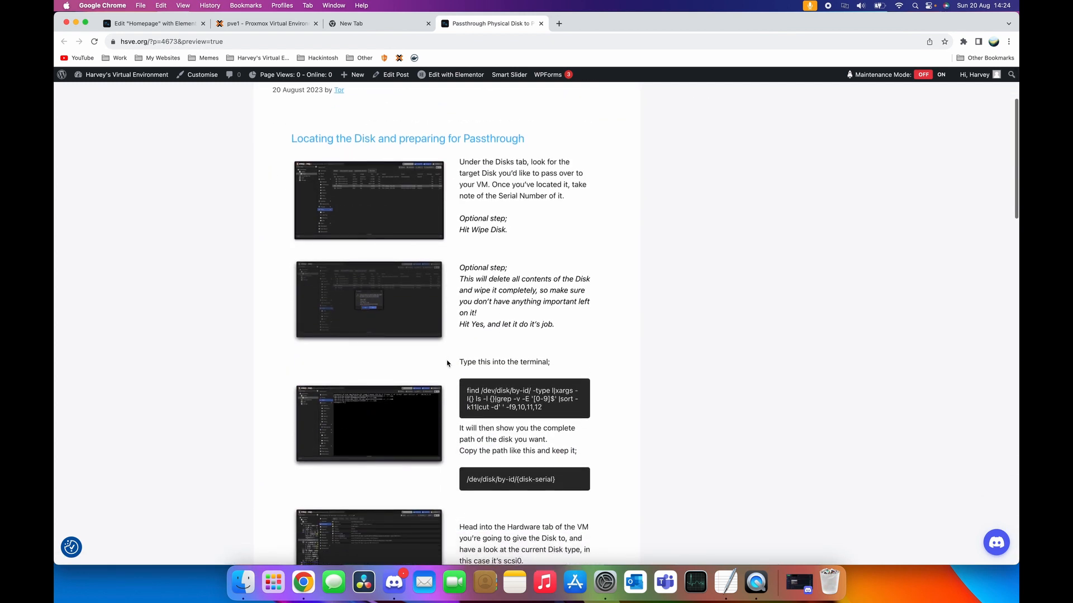
Step: Copy the guide's find /dev/disk/by-id/ command that lists the full disk paths
{"action": "left_click_drag", "start_coordinate": [466, 391], "coordinate": [561, 425]}
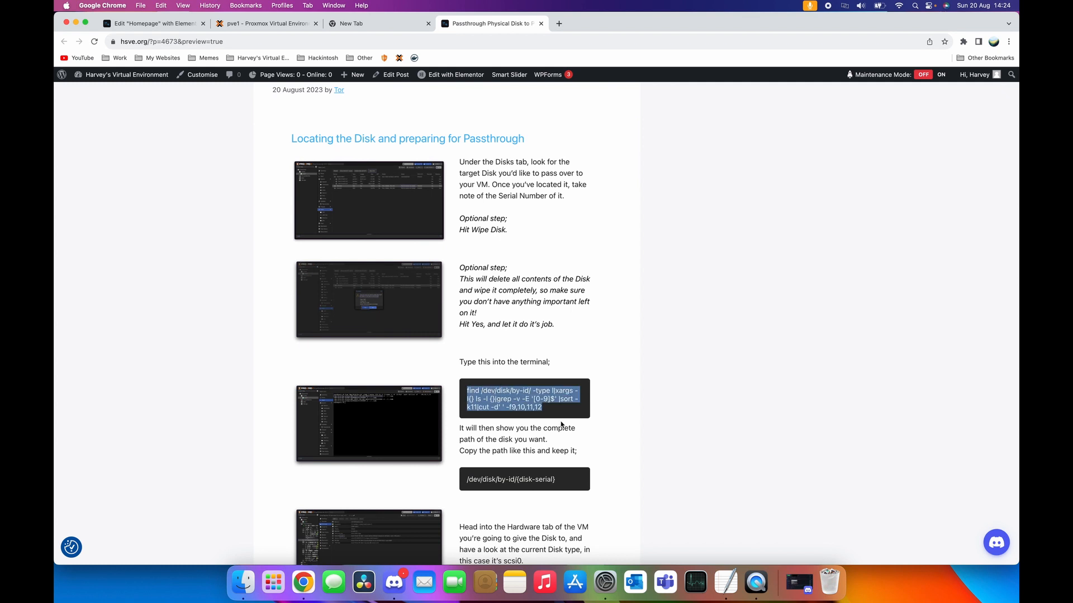
{"action": "key", "text": "super+c"}
{"action": "scroll", "coordinate": [561, 424], "scroll_direction": "down", "scroll_amount": 20}
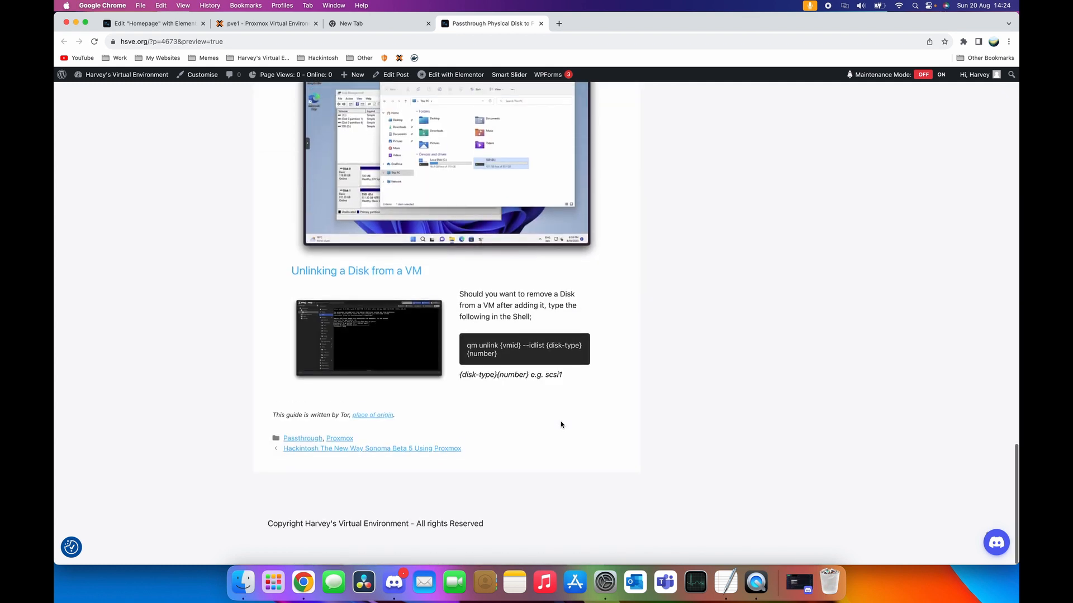
{"action": "scroll", "coordinate": [416, 333], "scroll_direction": "up", "scroll_amount": 20}
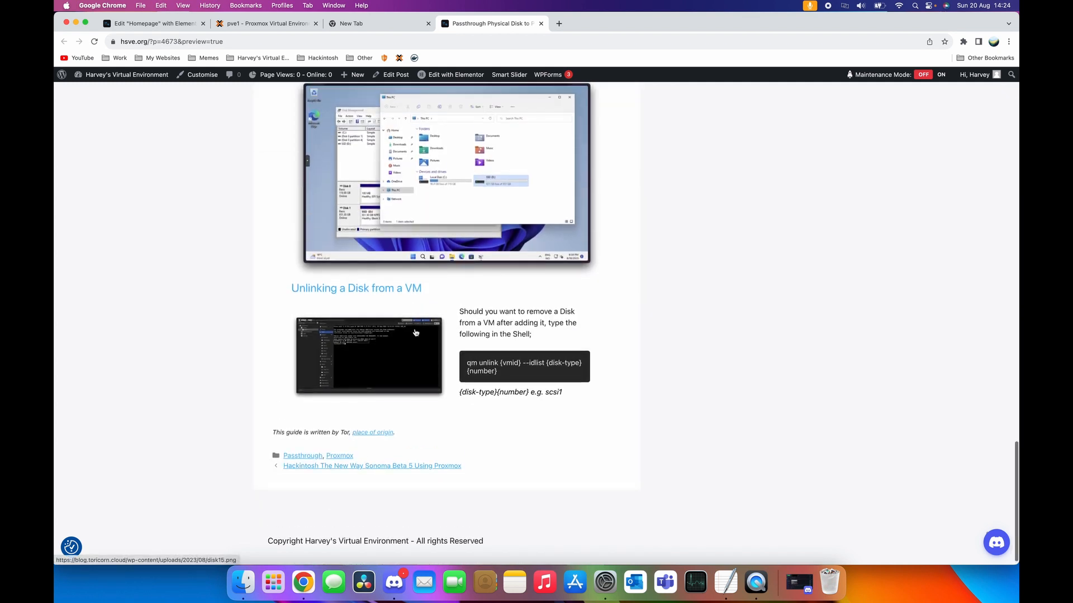
{"action": "scroll", "coordinate": [464, 357], "scroll_direction": "down", "scroll_amount": 5}
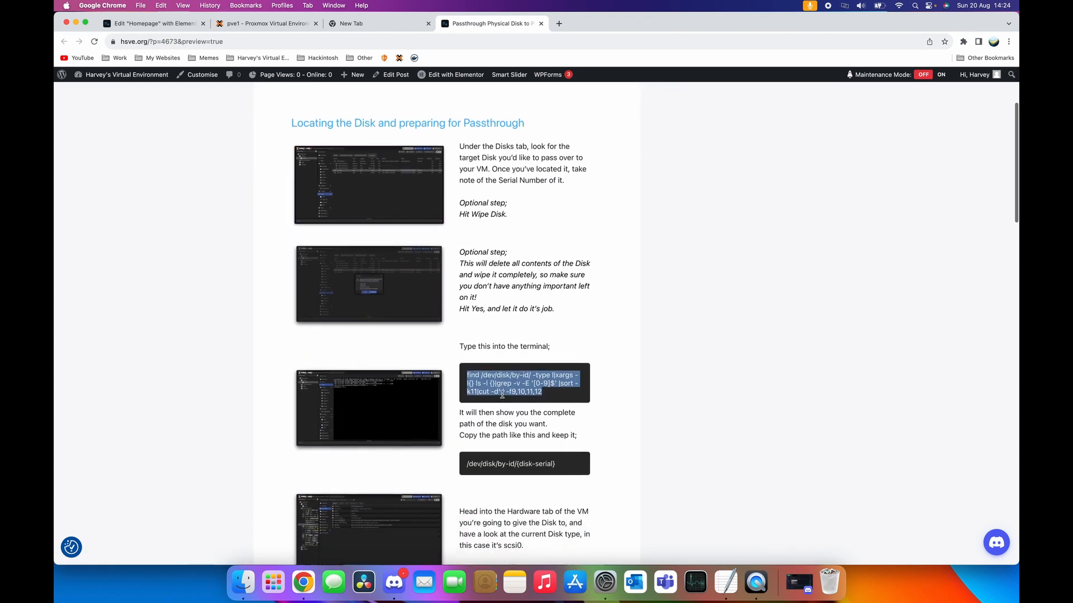
{"action": "key", "text": "super+c"}
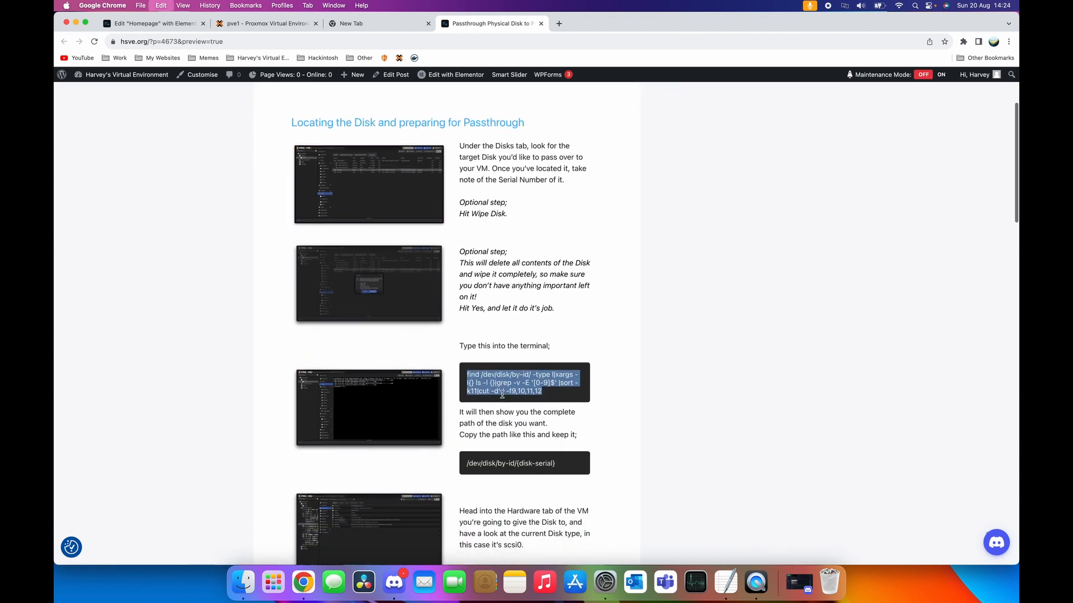
Step: Run the copied find /dev/disk/by-id/ command in the shell of node pve1
{"action": "left_click", "coordinate": [282, 23]}
{"action": "left_click", "coordinate": [168, 112]}
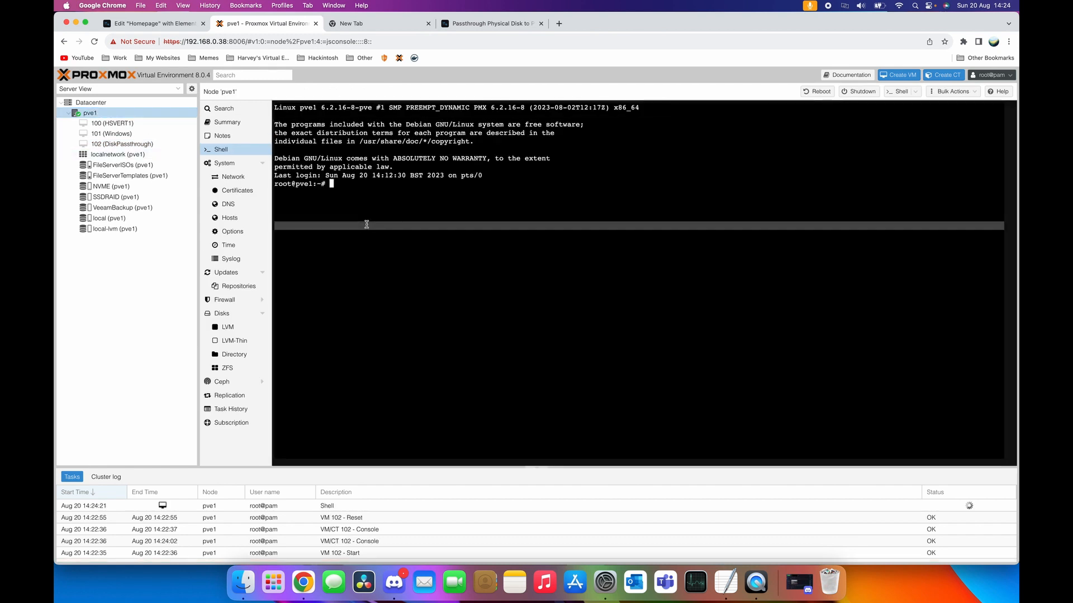
{"action": "key", "text": "super+v"}
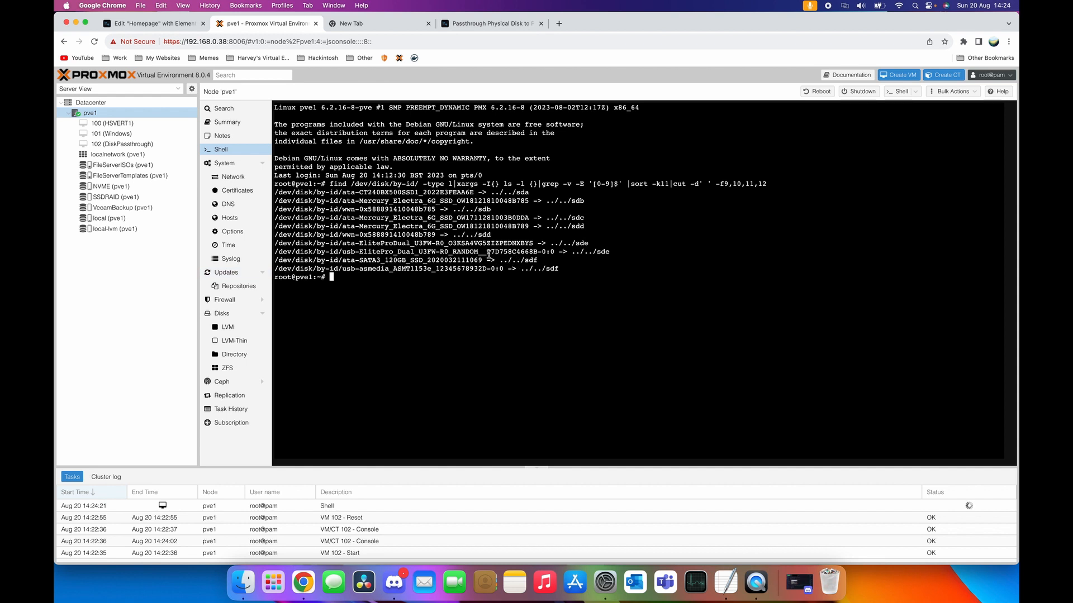
{"action": "left_click_drag", "start_coordinate": [482, 261], "coordinate": [275, 261]}
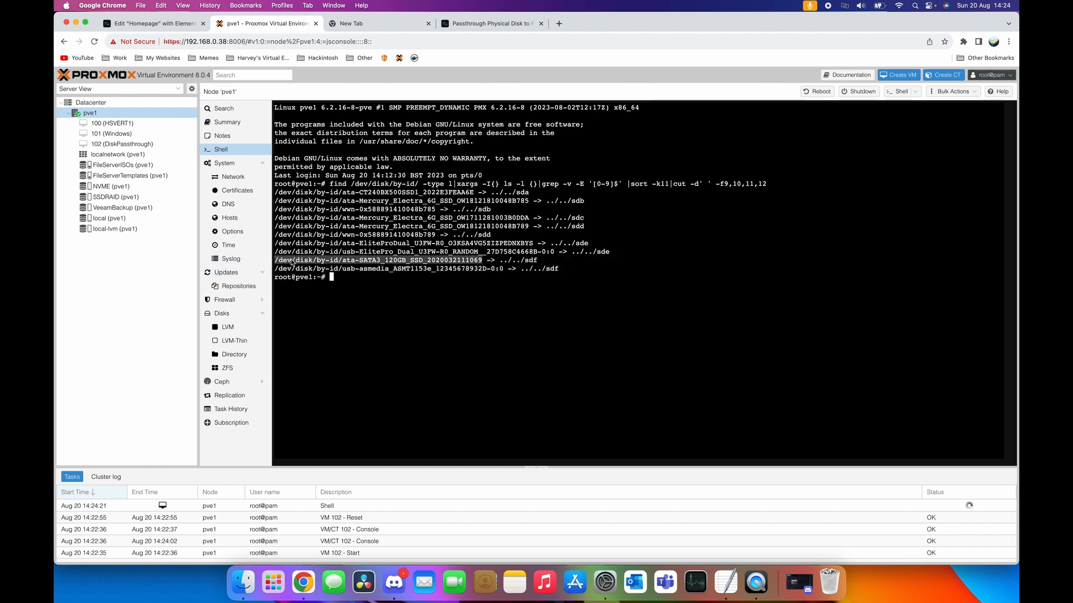
{"action": "right_click", "coordinate": [289, 259]}
{"action": "left_click", "coordinate": [305, 332]}
{"action": "left_click", "coordinate": [483, 261]}
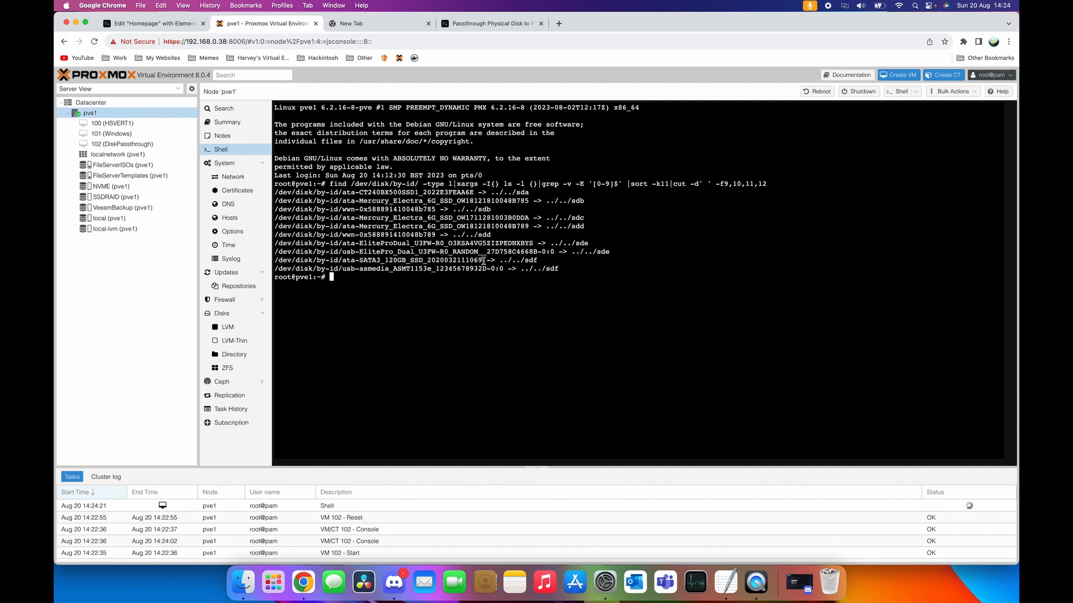
{"action": "left_click", "coordinate": [725, 583]}
{"action": "left_click", "coordinate": [223, 101]}
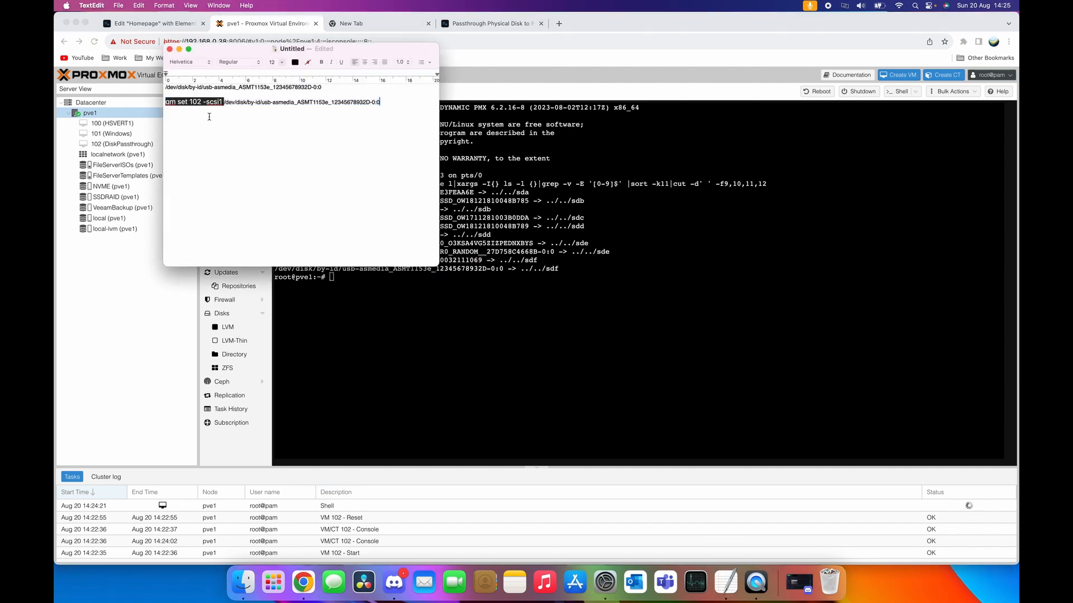
{"action": "left_click", "coordinate": [431, 114], "text": "shift"}
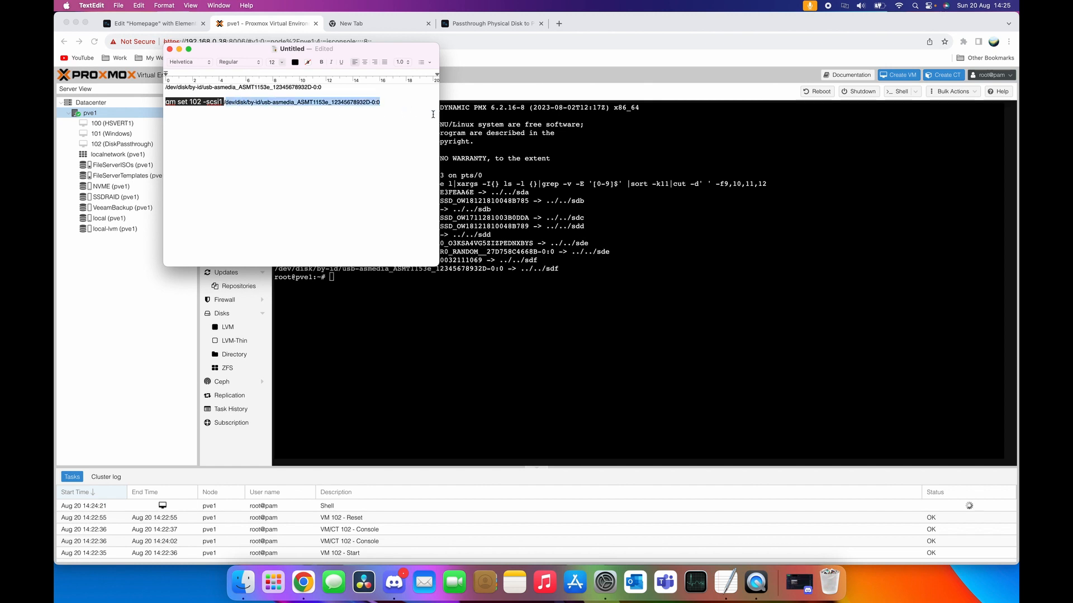
{"action": "key", "text": "BackSpace"}
{"action": "key", "text": "super+v"}
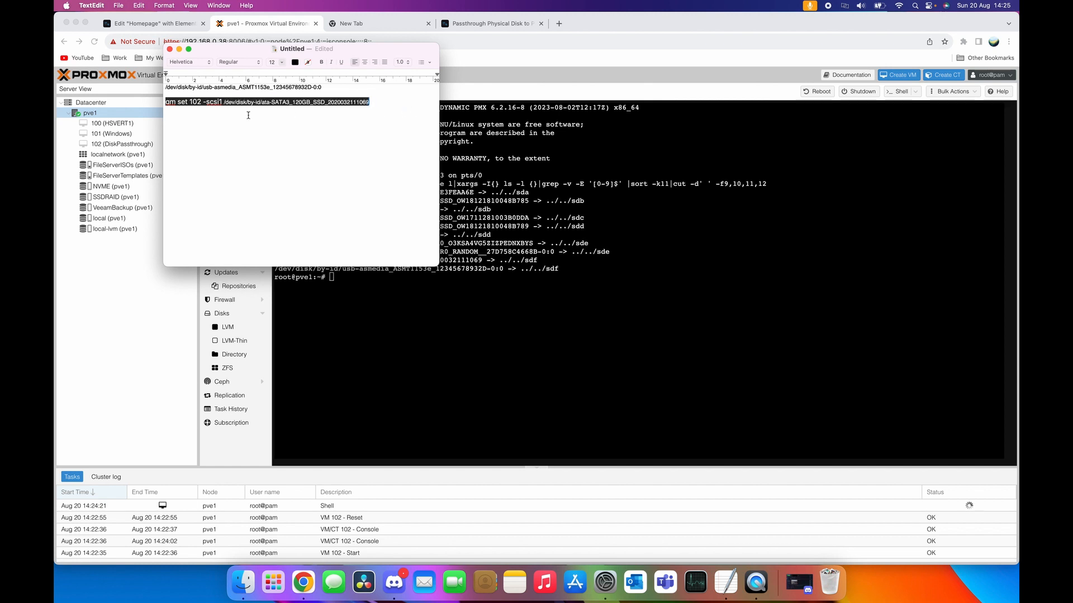
Step: Compare the guide's qm set {vmid} -{disk-type}{number} syntax with the command in the TextEdit note, checking the VM ID
{"action": "key", "text": "super+Tab"}
{"action": "left_click", "coordinate": [490, 23]}
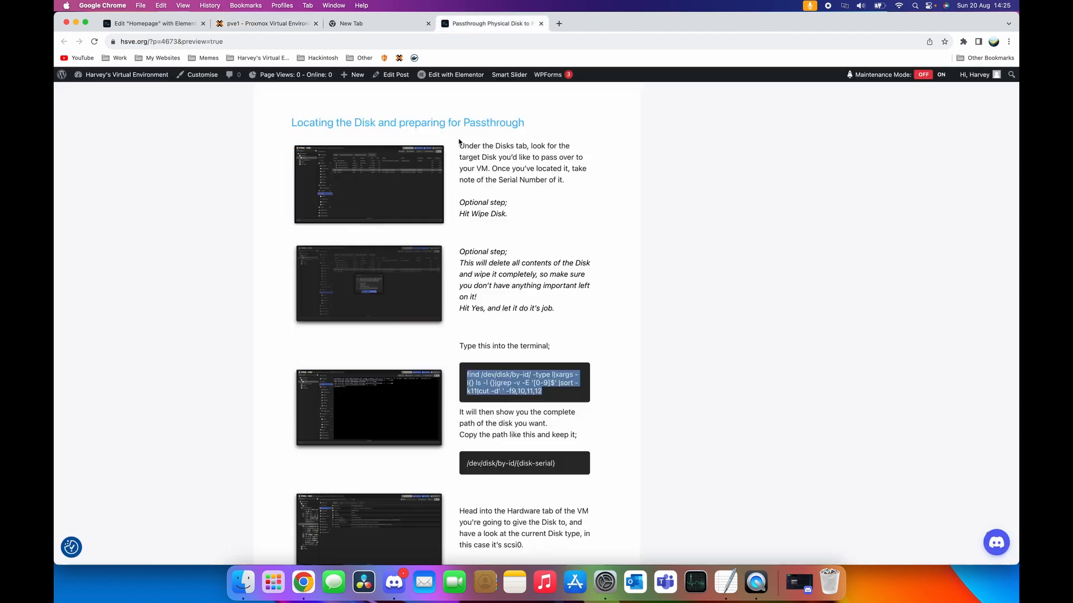
{"action": "scroll", "coordinate": [526, 369], "scroll_direction": "down", "scroll_amount": 3}
{"action": "left_click", "coordinate": [470, 360]}
{"action": "scroll", "coordinate": [469, 360], "scroll_direction": "down", "scroll_amount": 3}
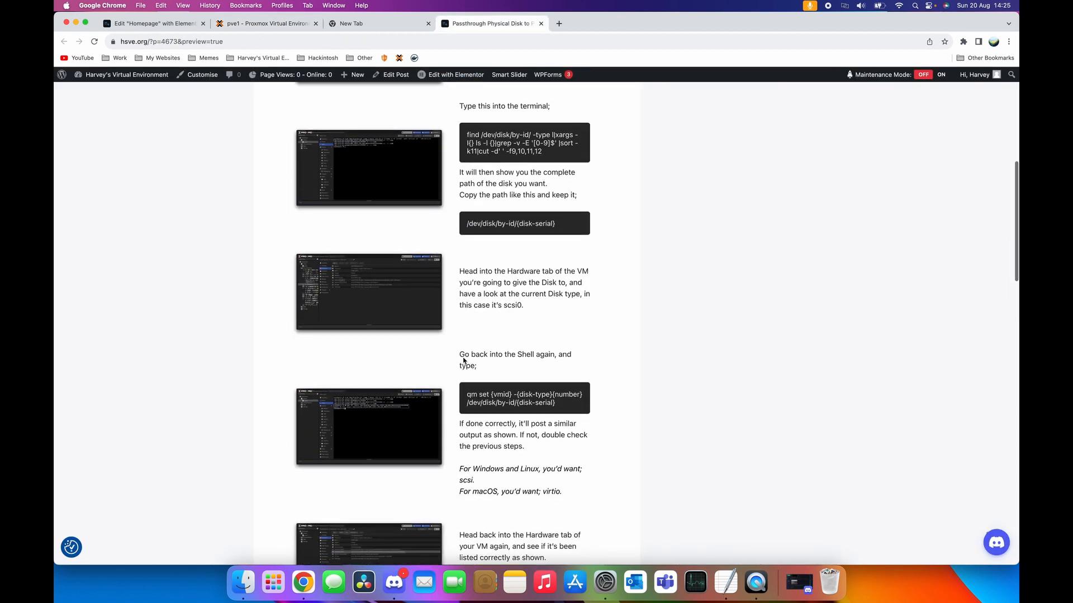
{"action": "key", "text": "super+Tab"}
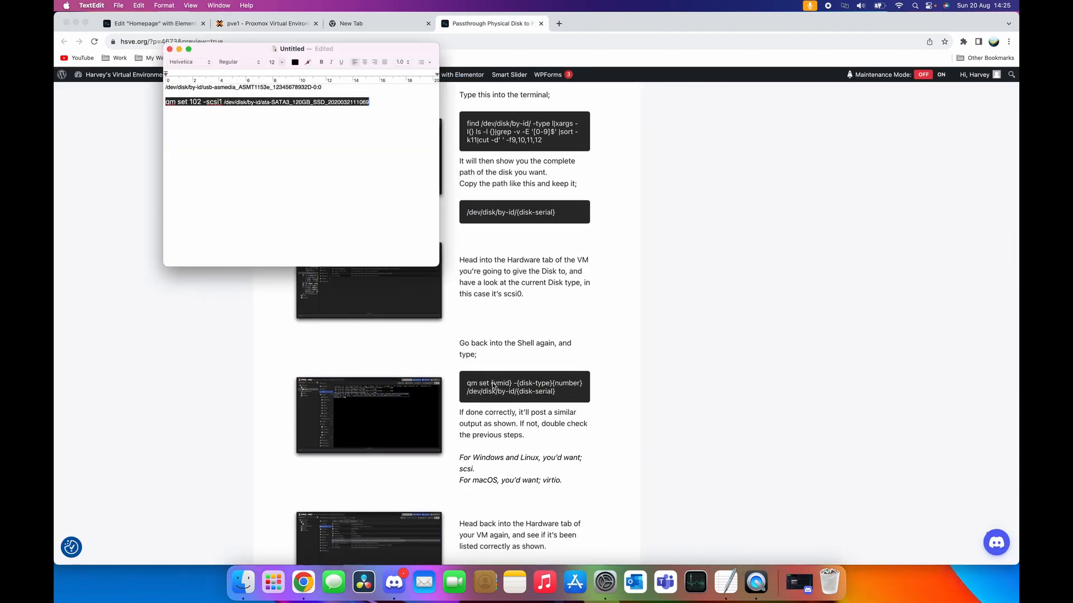
{"action": "double_click", "coordinate": [196, 101]}
{"action": "key", "text": "super+Tab"}
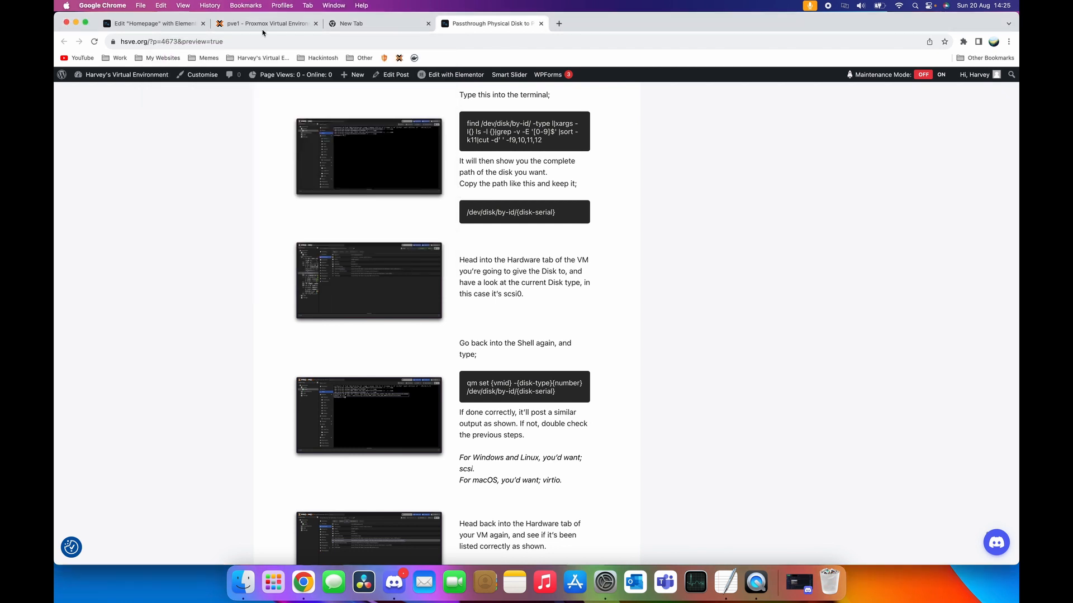
{"action": "left_click", "coordinate": [263, 23]}
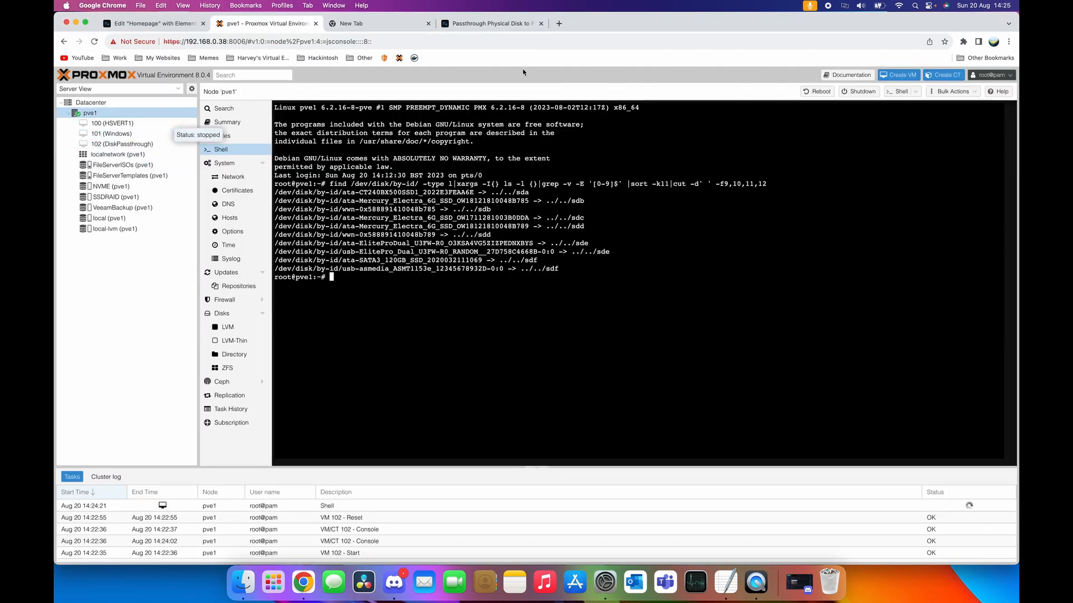
{"action": "left_click", "coordinate": [515, 29]}
{"action": "key", "text": "super+Tab"}
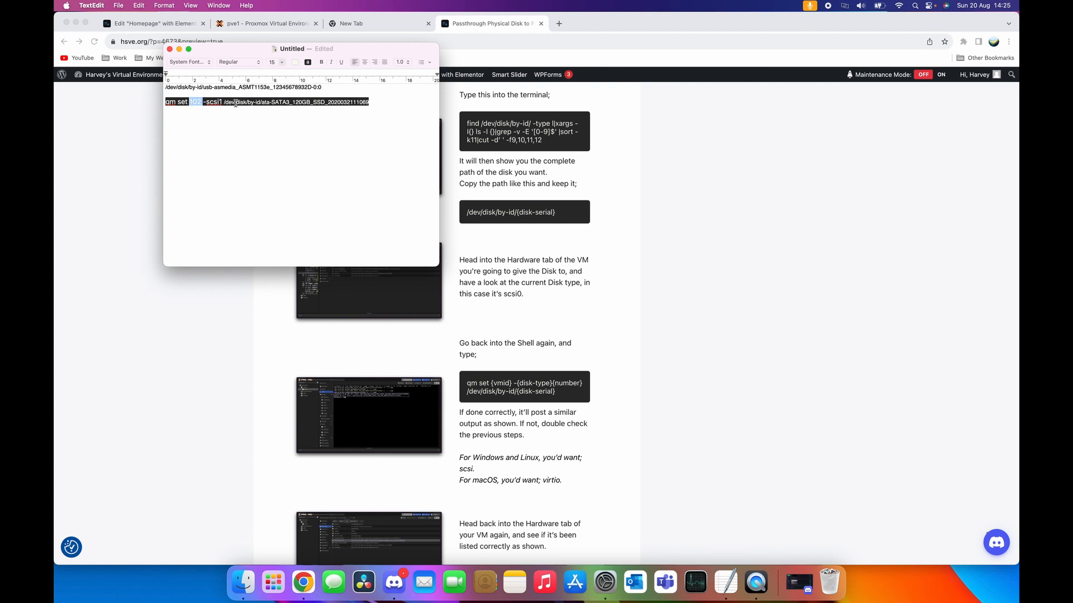
{"action": "key", "text": "super+Tab"}
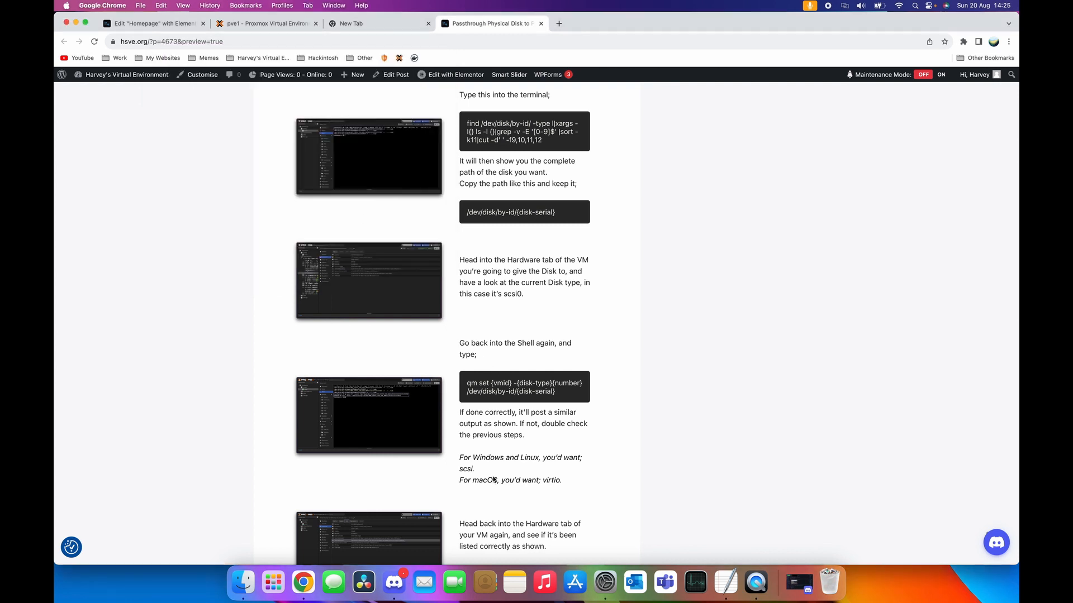
{"action": "key", "text": "super+Tab"}
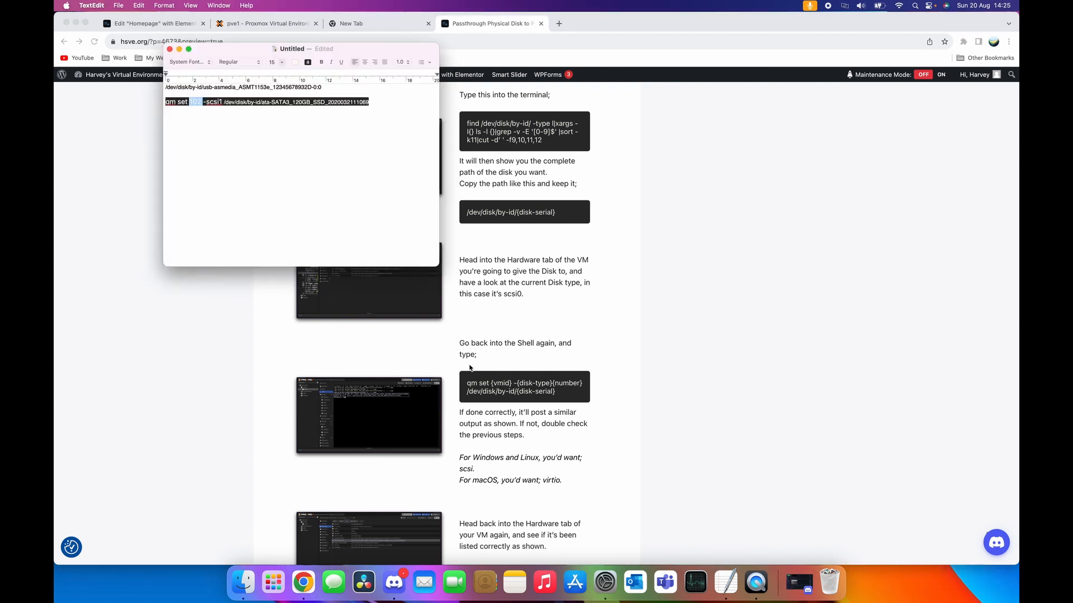
{"action": "left_click_drag", "start_coordinate": [223, 102], "coordinate": [374, 102]}
{"action": "triple_click", "coordinate": [208, 103]}
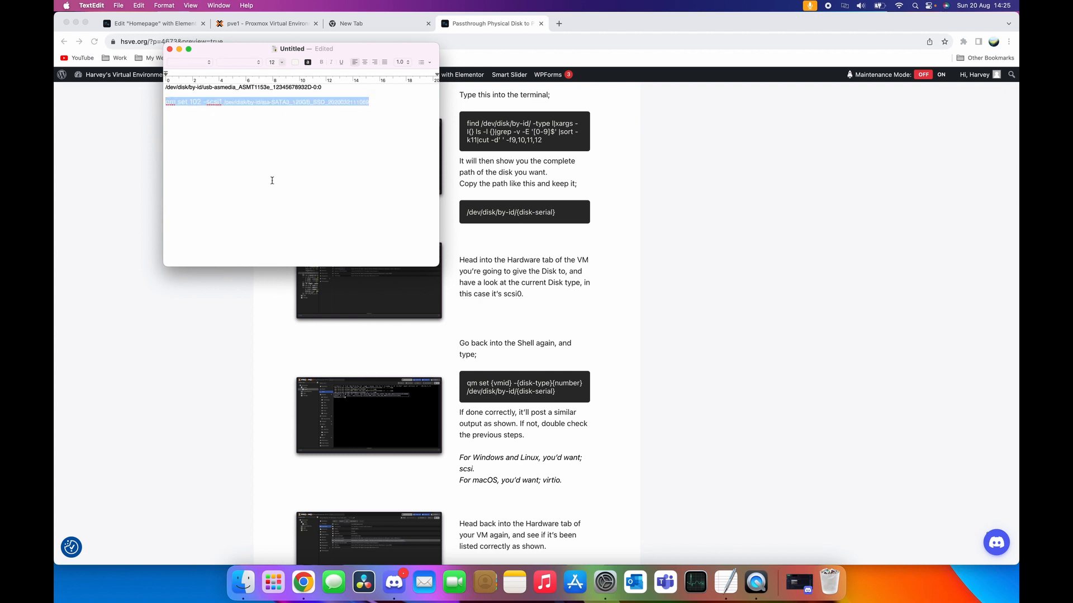
{"action": "key", "text": "super+c"}
Step: Switch back to Proxmox and run the copied qm set 102 -scsi1 command in the shell of node pve1
{"action": "scroll", "coordinate": [506, 285], "scroll_direction": "down", "scroll_amount": 5}
{"action": "left_click", "coordinate": [556, 329]}
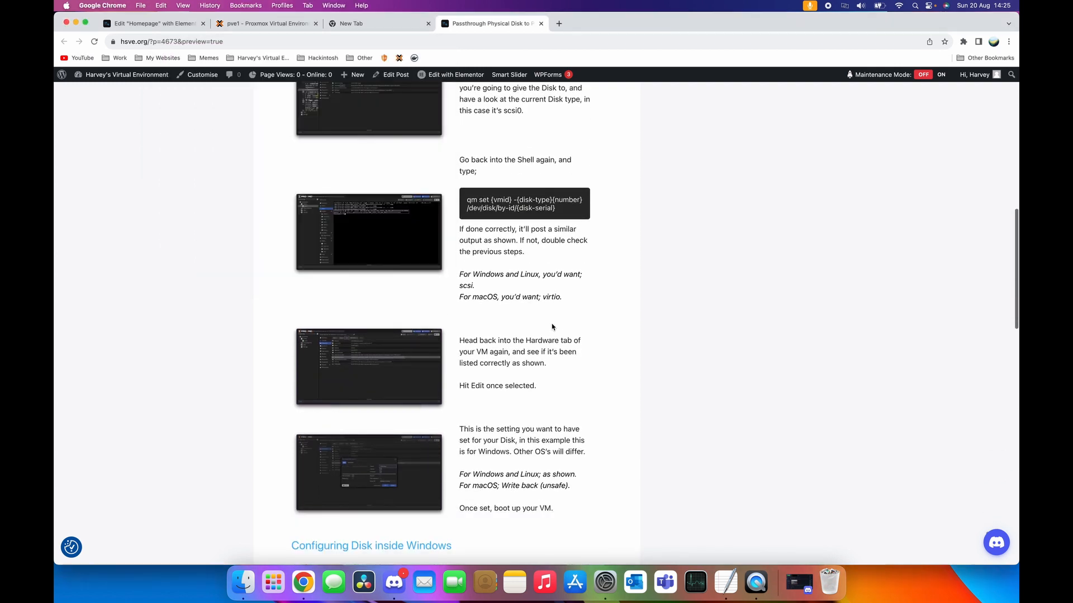
{"action": "left_click", "coordinate": [267, 24]}
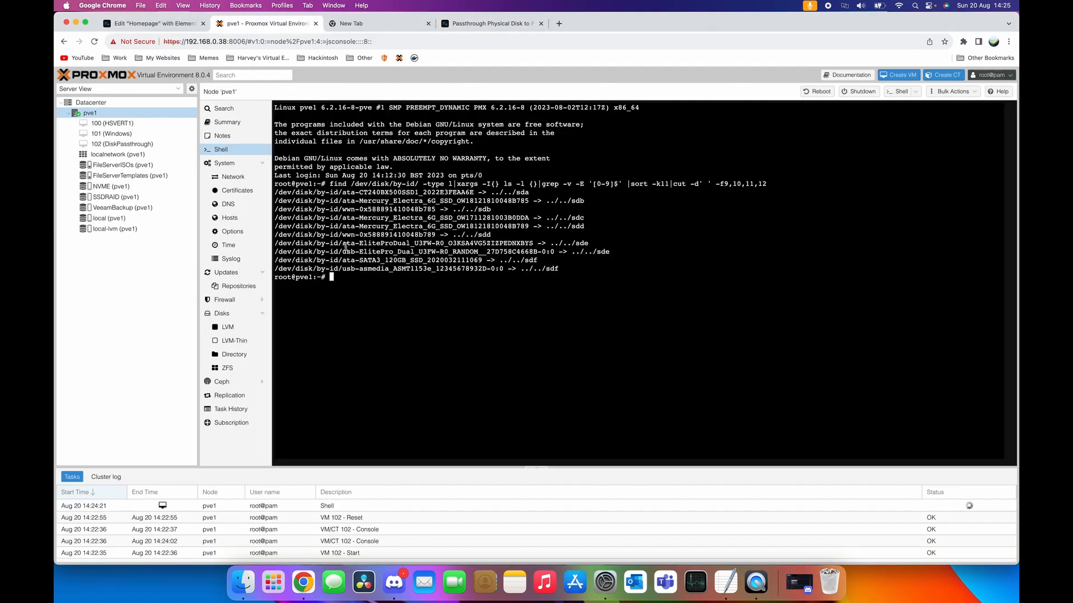
{"action": "key", "text": "super+v"}
{"action": "key", "text": "Return"}
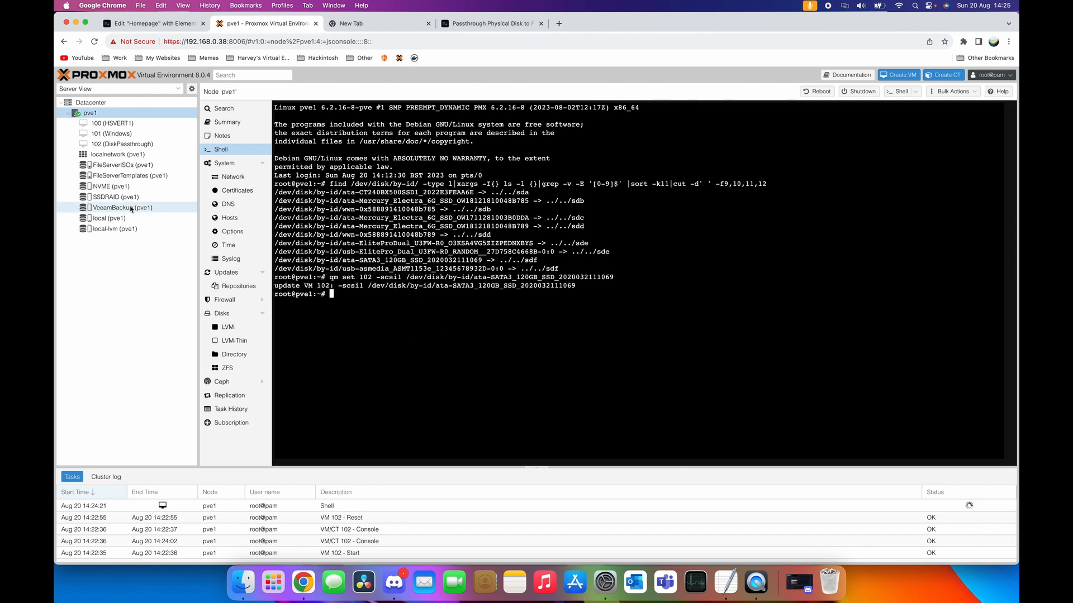
Step: Check the hardware list of VM 102 (DiskPassthrough) for the scsi1 hard disk and start the VM from its console
{"action": "left_click", "coordinate": [122, 143]}
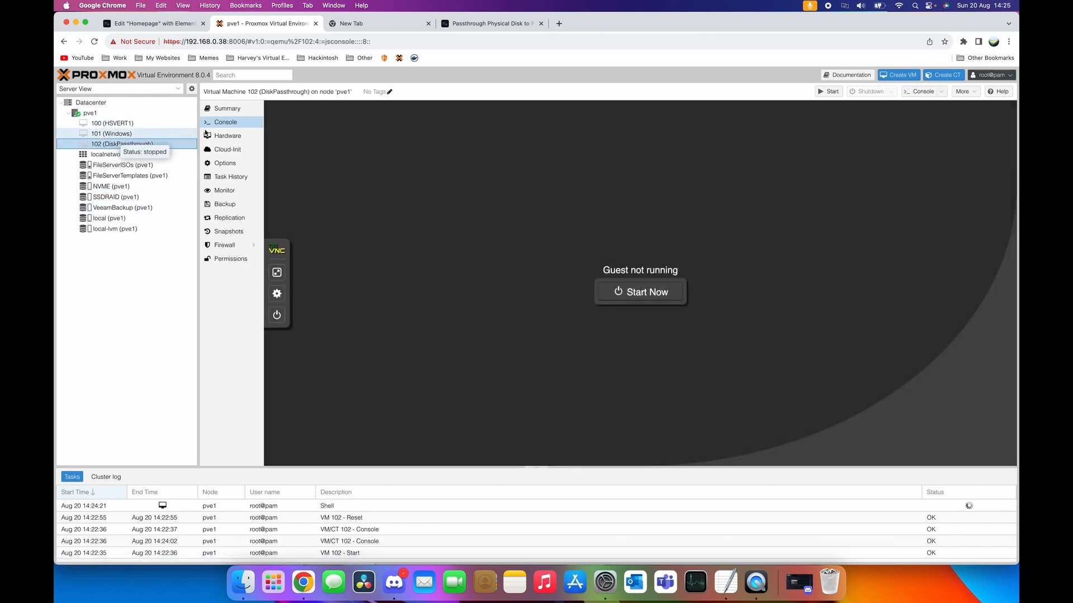
{"action": "left_click", "coordinate": [206, 134]}
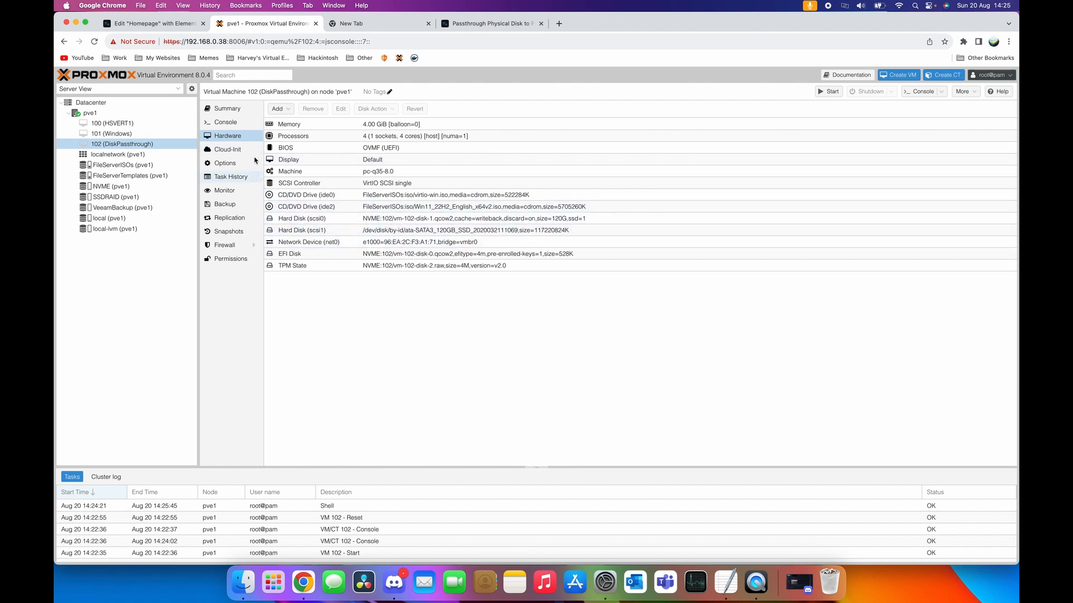
{"action": "left_click", "coordinate": [226, 121]}
{"action": "left_click", "coordinate": [625, 302]}
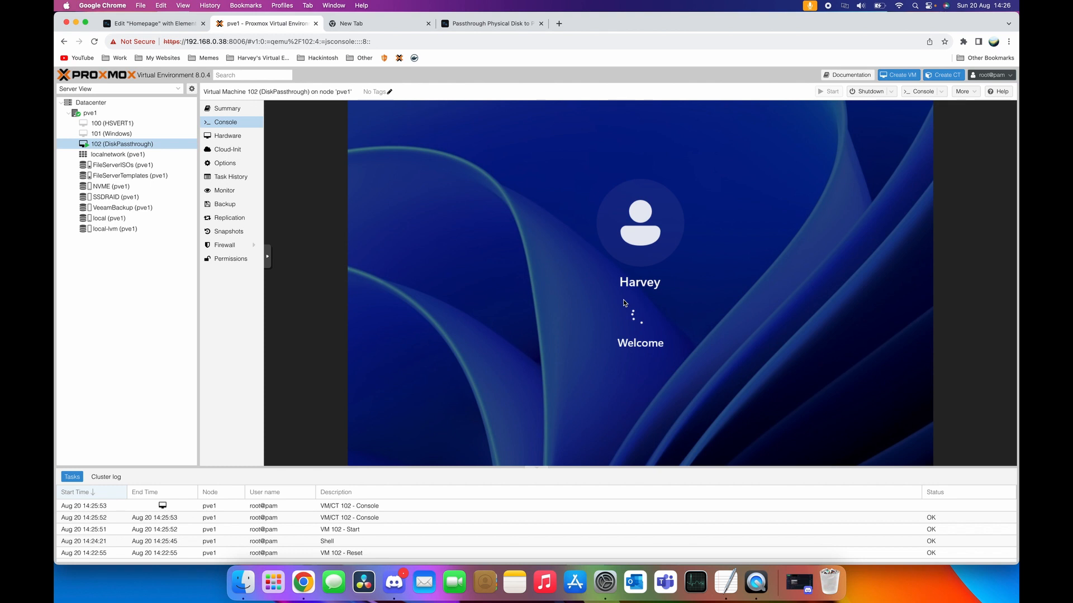
Step: Reset the running VM 102 while it is held at the Windows welcome screen
{"action": "left_click", "coordinate": [891, 91]}
{"action": "left_click", "coordinate": [882, 152]}
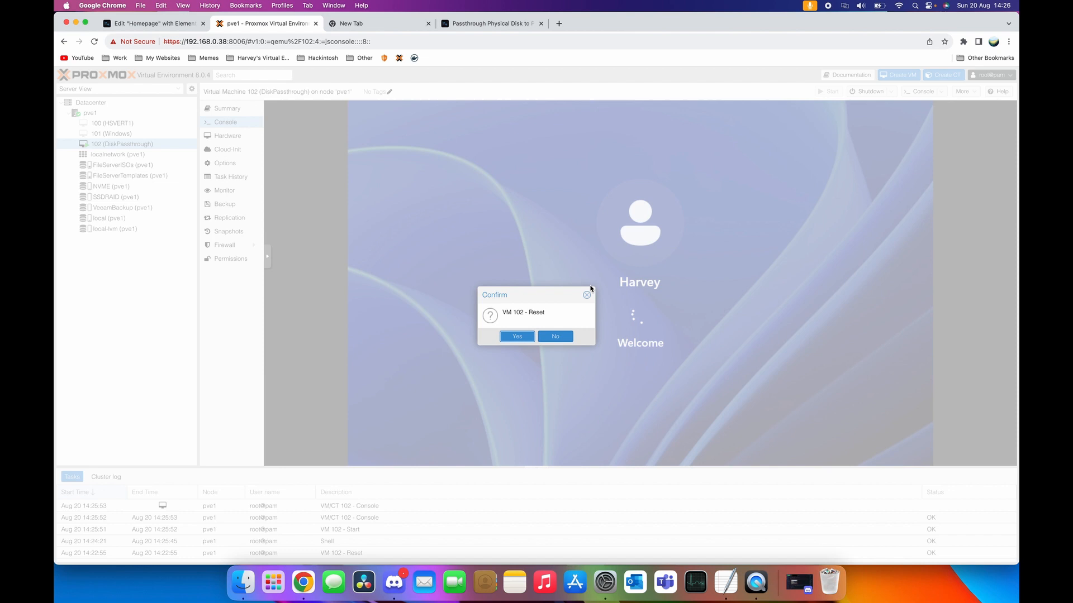
{"action": "left_click", "coordinate": [527, 339]}
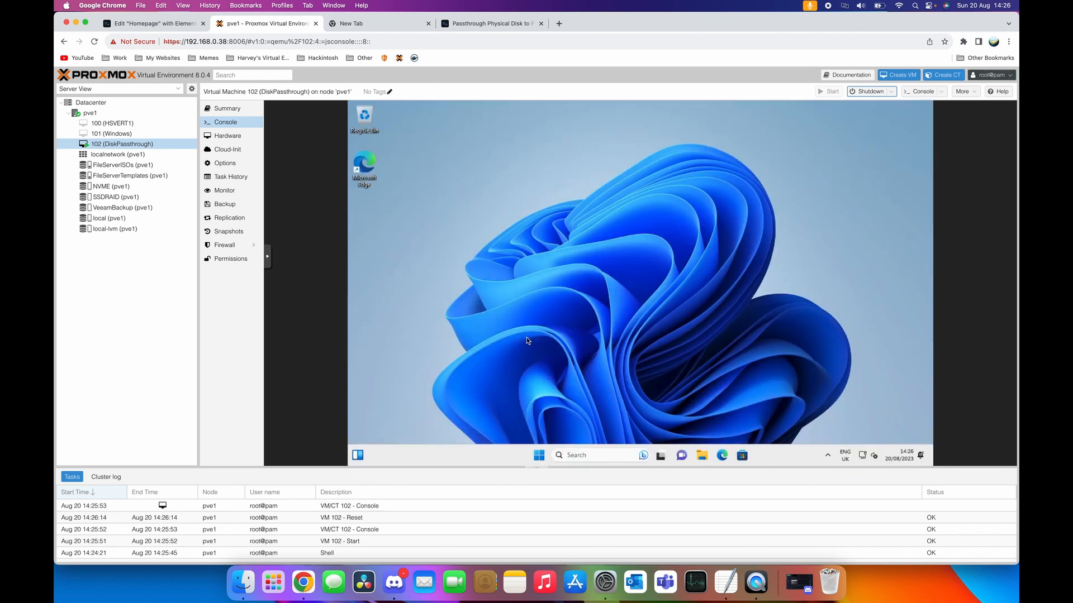
Step: Open Task Manager inside the Windows VM, maximize it and examine the performance details of Disk 1 (F:)
{"action": "right_click", "coordinate": [769, 456]}
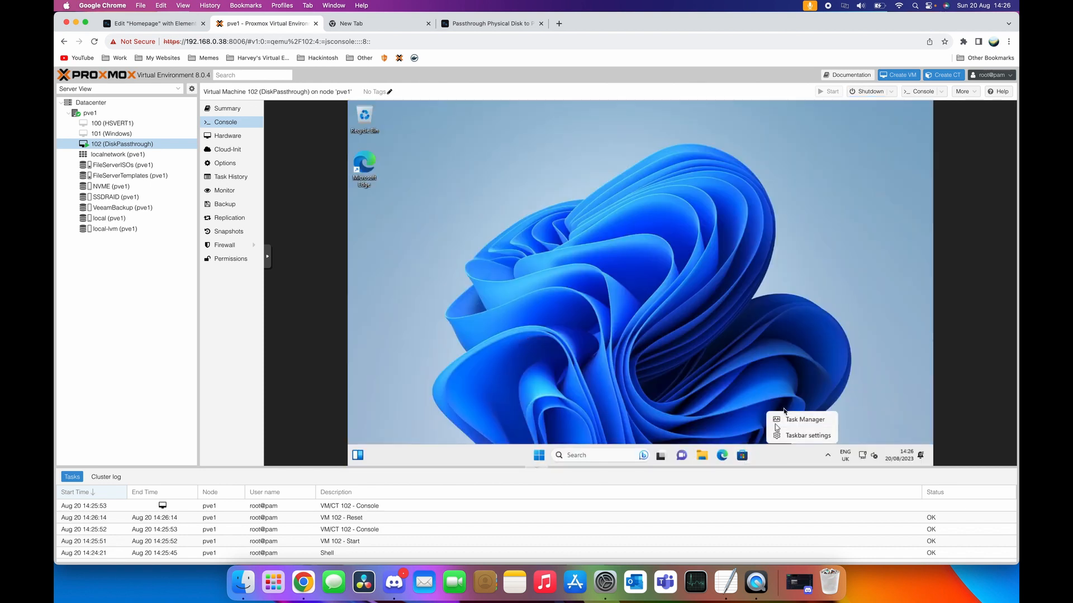
{"action": "left_click", "coordinate": [789, 419]}
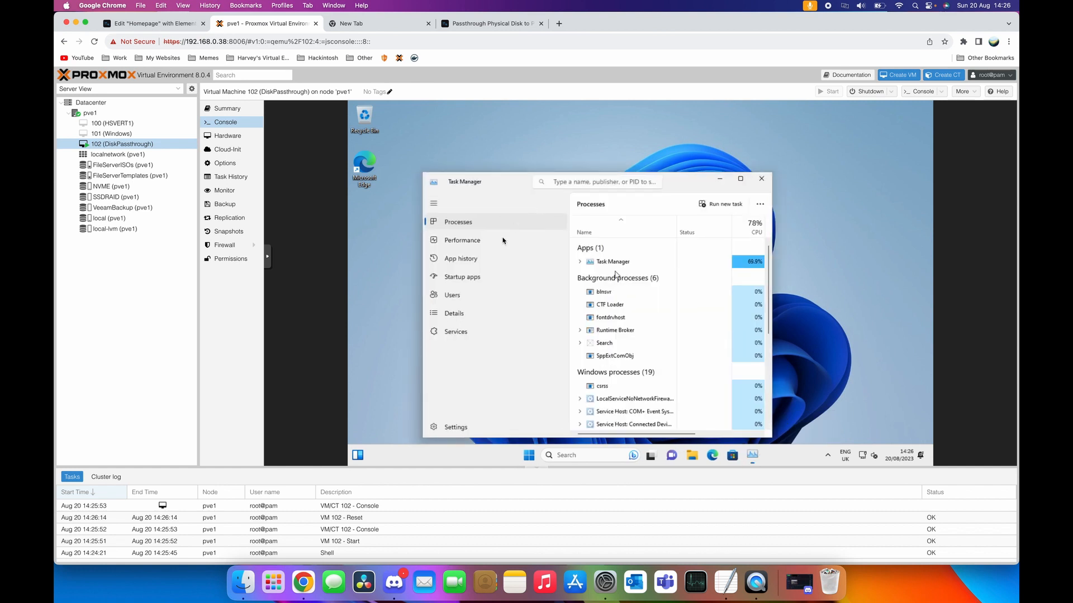
{"action": "left_click", "coordinate": [502, 241]}
{"action": "left_click", "coordinate": [629, 322]}
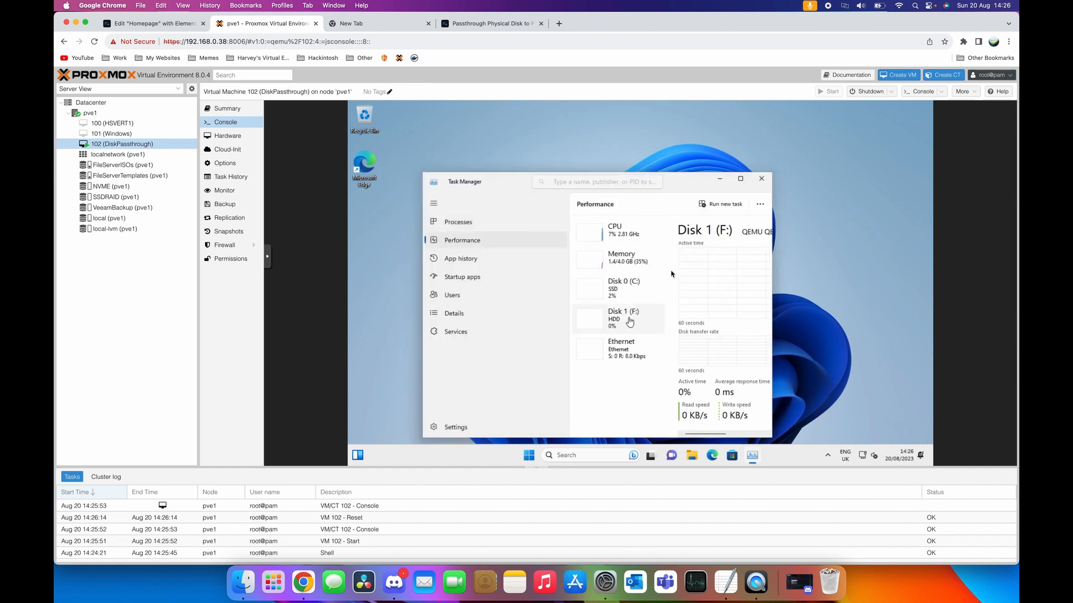
{"action": "left_click", "coordinate": [740, 179]}
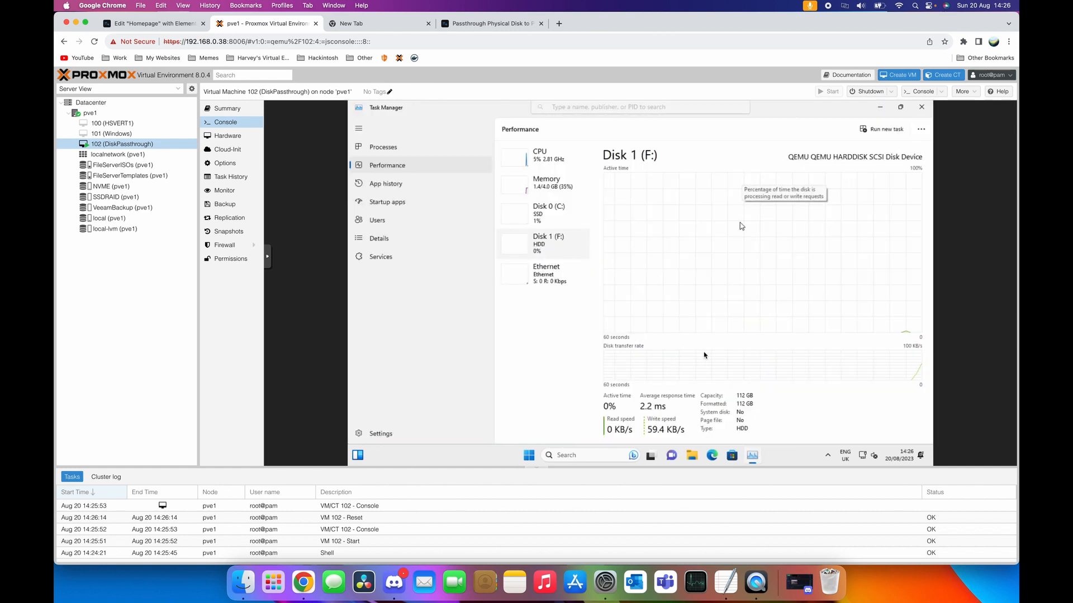
Step: Look at the contents of New Volume (F:) under This PC in File Explorer, then close the Explorer window
{"action": "left_click", "coordinate": [692, 456]}
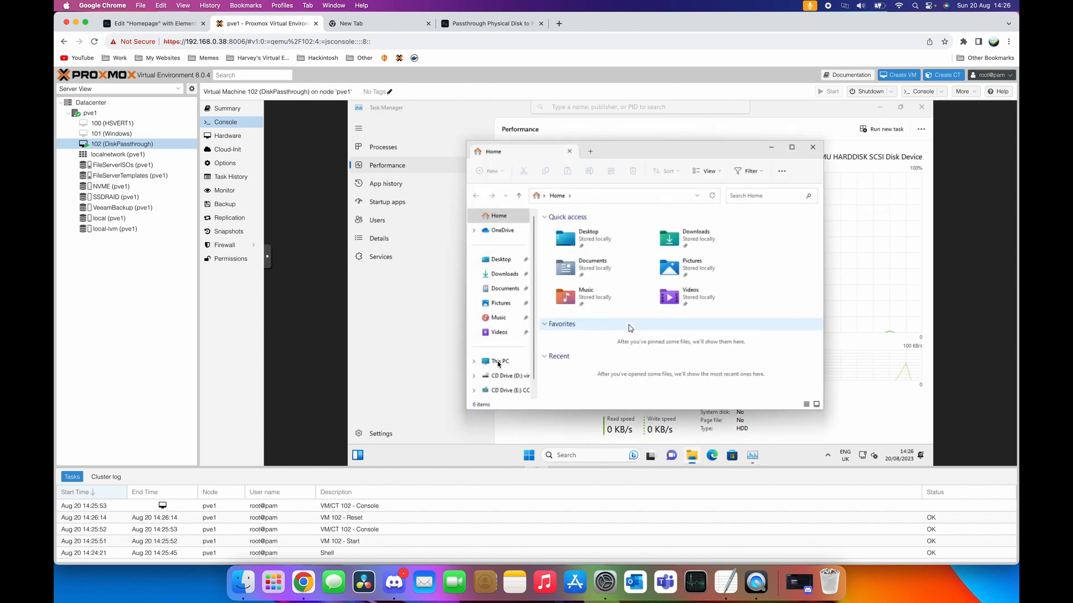
{"action": "left_click", "coordinate": [498, 361]}
{"action": "left_click", "coordinate": [699, 263]}
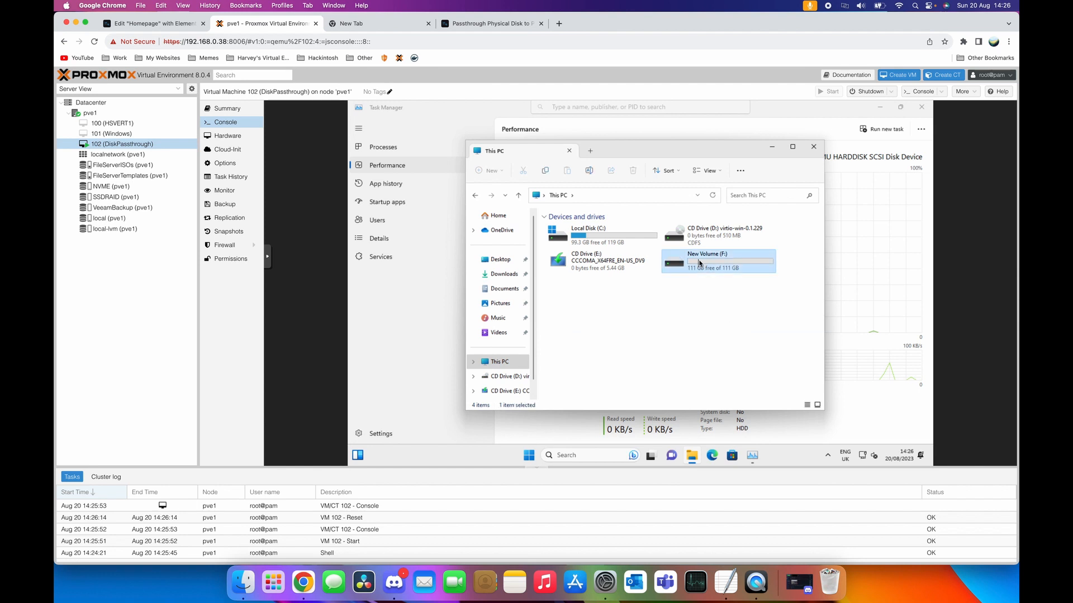
{"action": "double_click", "coordinate": [699, 263]}
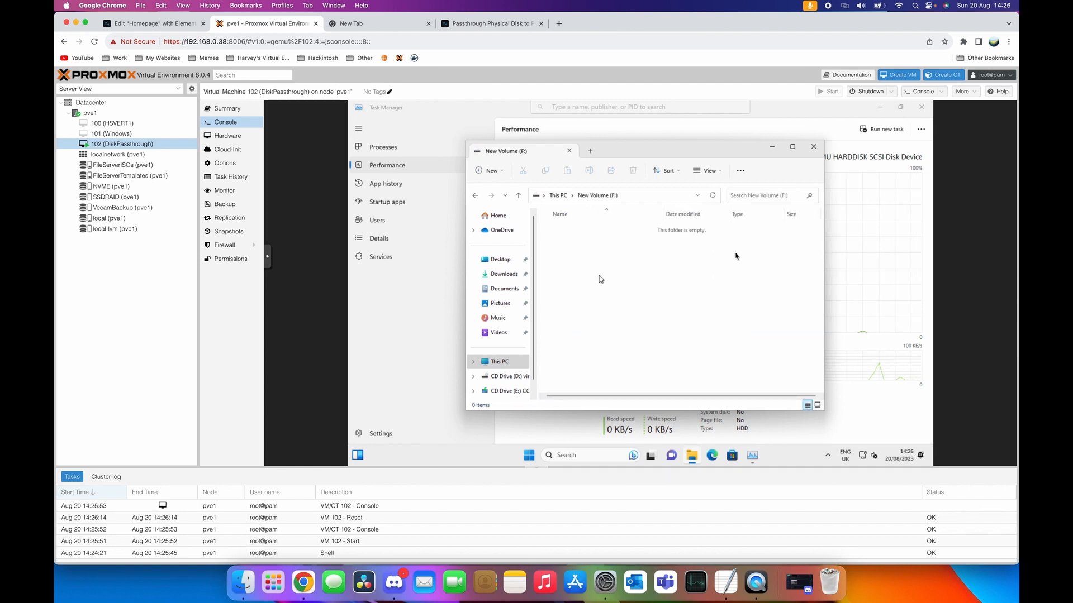
{"action": "left_click", "coordinate": [814, 147]}
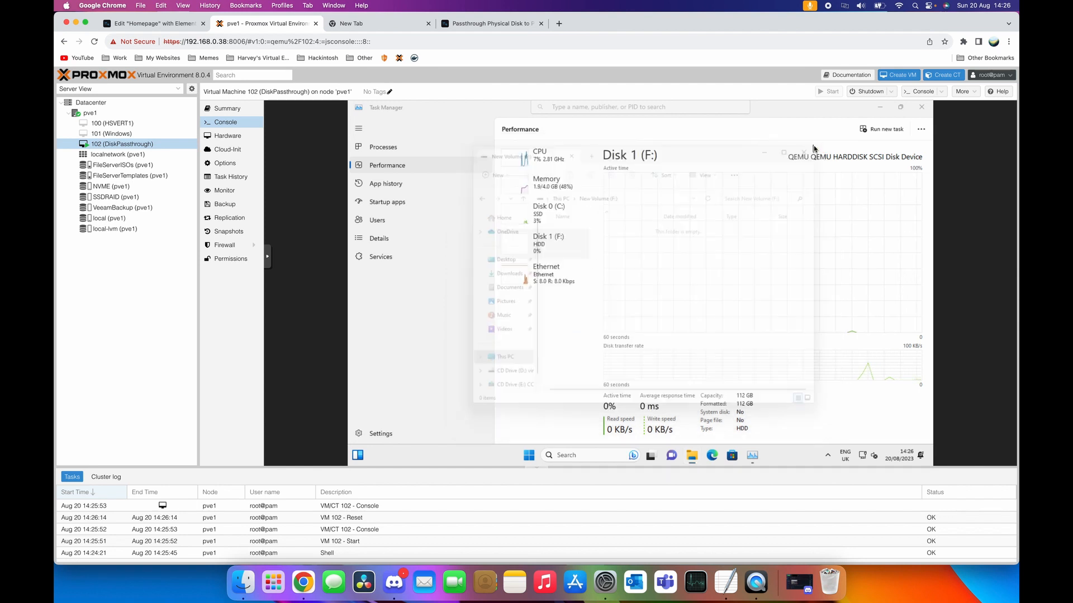